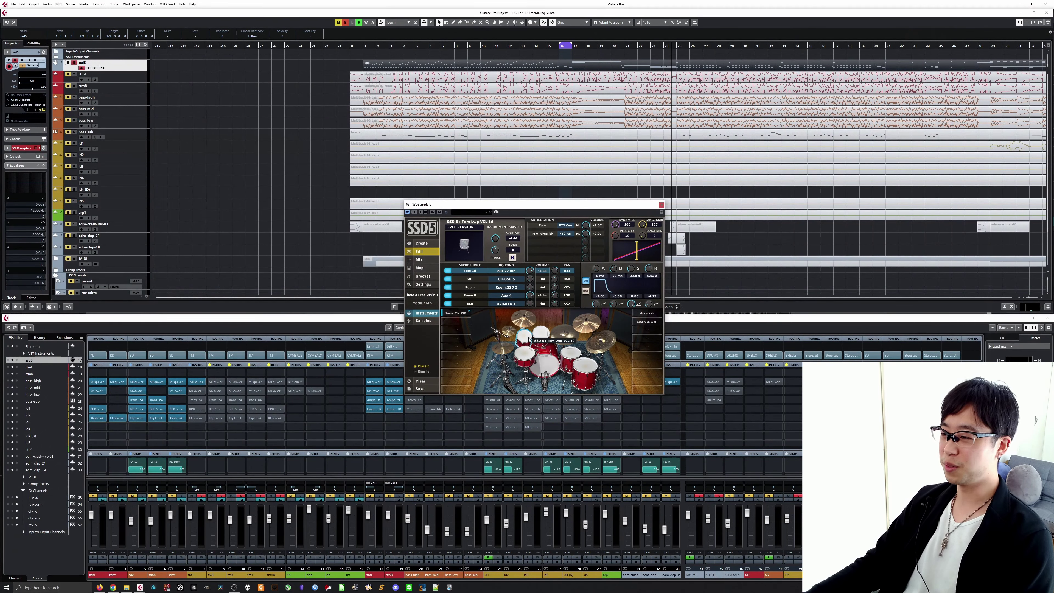
# View the rack tom and floor tom settings in the SSD5 drum sampler and close the sampler.
pyautogui.click(528, 338)
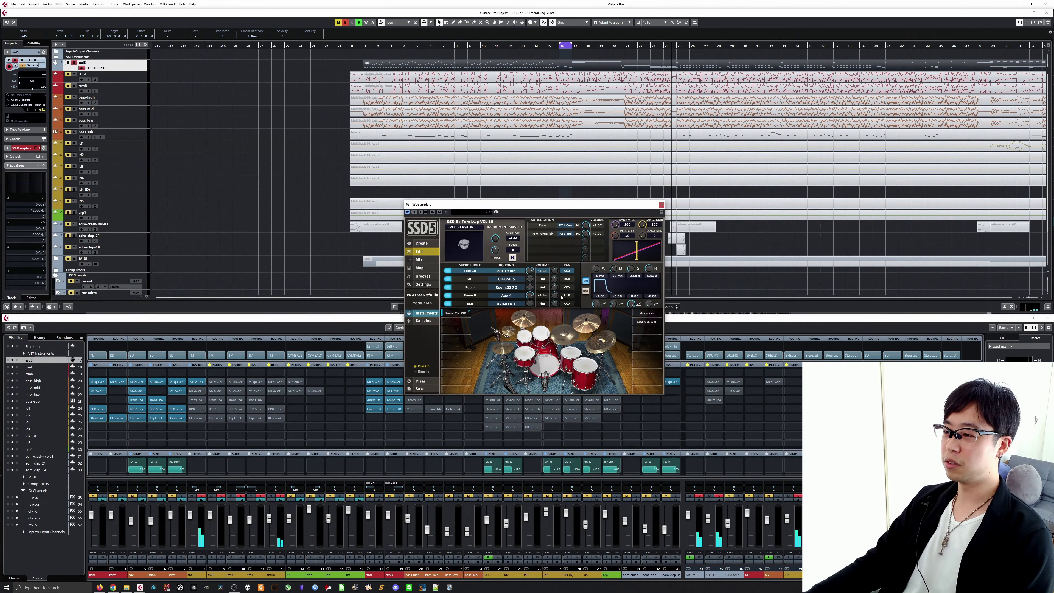
pyautogui.click(585, 367)
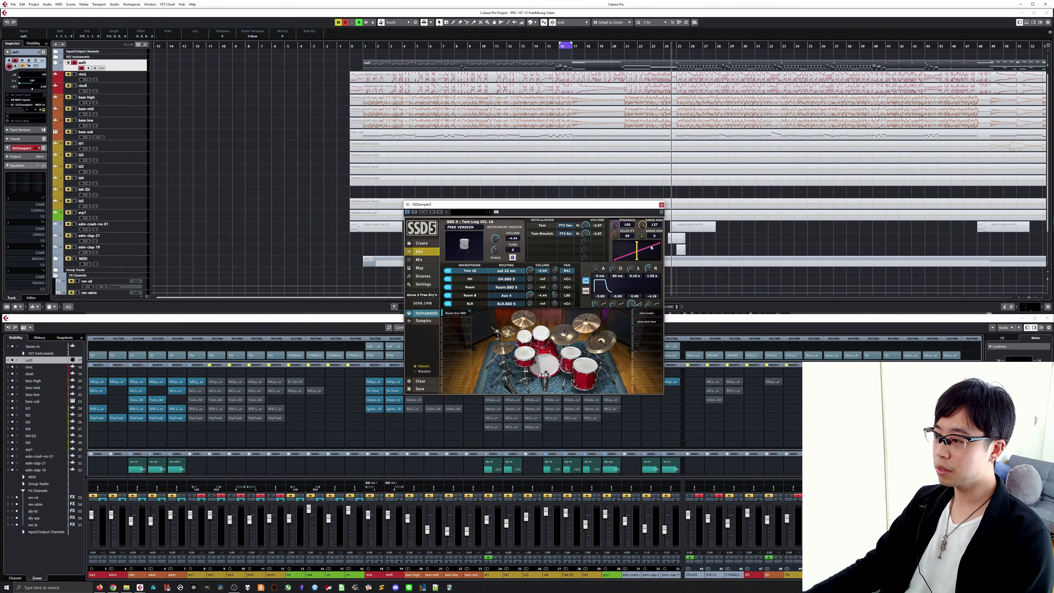
pyautogui.click(661, 204)
# Solo the tom channel, open its MEqualizer insert with the band 2 settings shown, and audition the looped section.
pyautogui.keyDown('ctrl'); pyautogui.click(201, 495); pyautogui.keyUp('ctrl')
pyautogui.click(196, 381)
pyautogui.rightClick(465, 317)
pyautogui.press('space')
pyautogui.press('space')
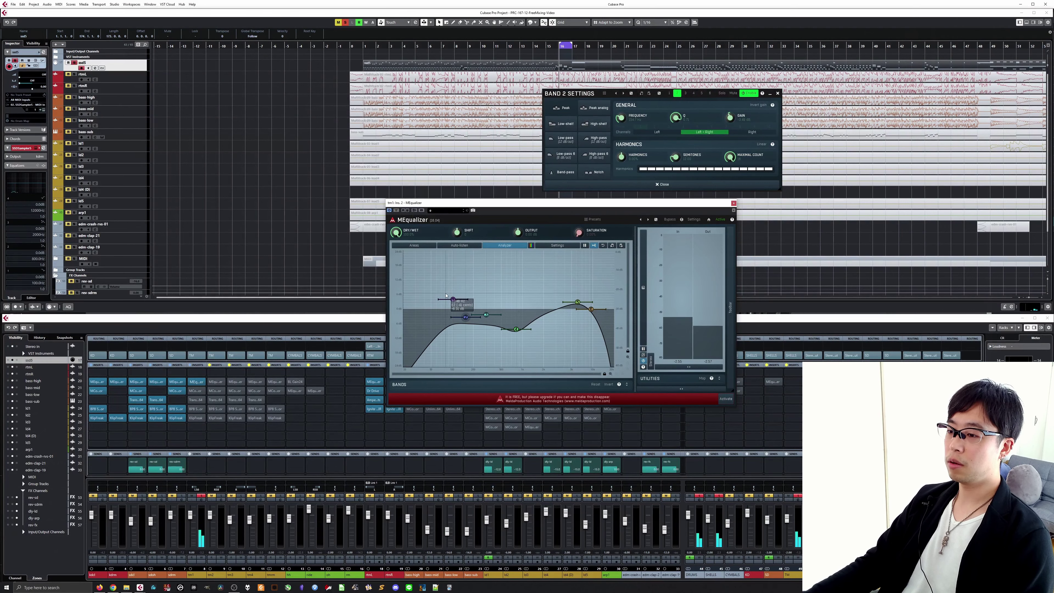
# Switch off the active MEqualizer bands on the tom channel, including bands 1, 3, 4, 5 and 6.
pyautogui.doubleClick(452, 299)
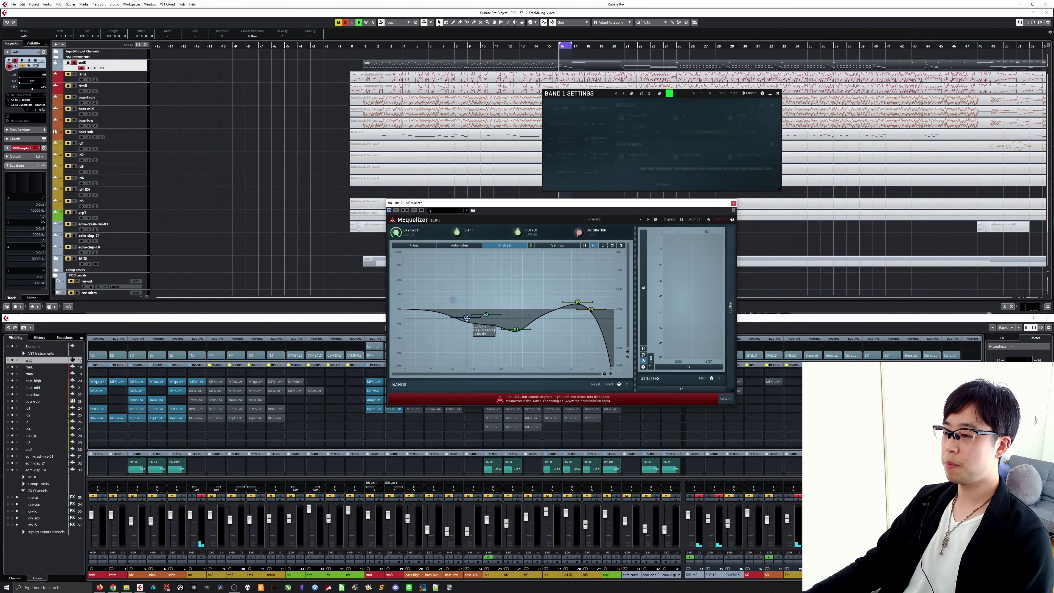
pyautogui.doubleClick(485, 315)
pyautogui.doubleClick(515, 329)
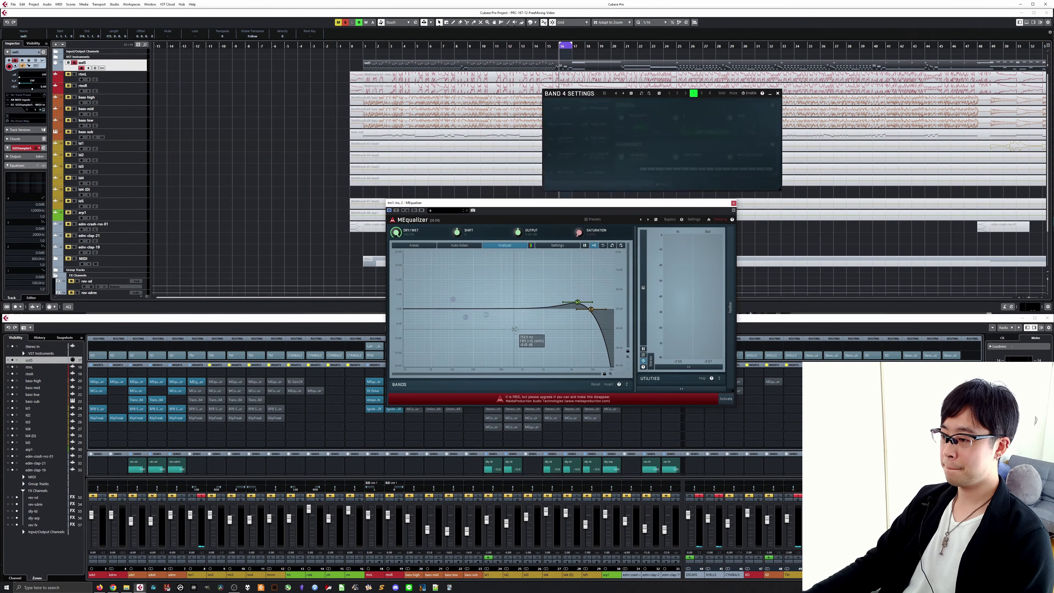
pyautogui.doubleClick(576, 302)
pyautogui.doubleClick(591, 309)
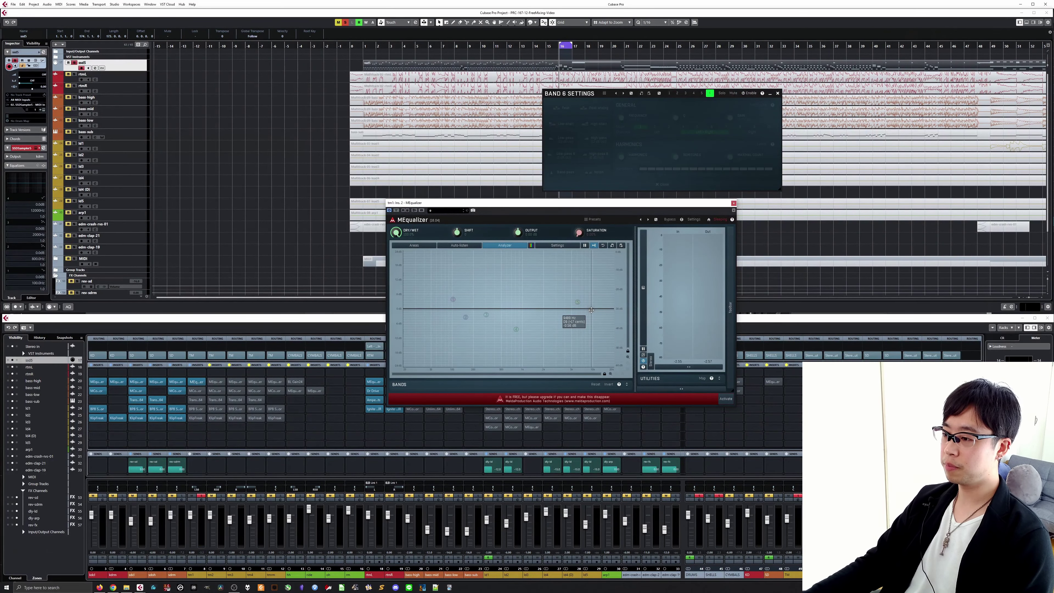
# Switch MEqualizer bands 6, 4 and 5 back on one at a time while auditioning the tom loop.
pyautogui.press('space')
pyautogui.doubleClick(591, 310)
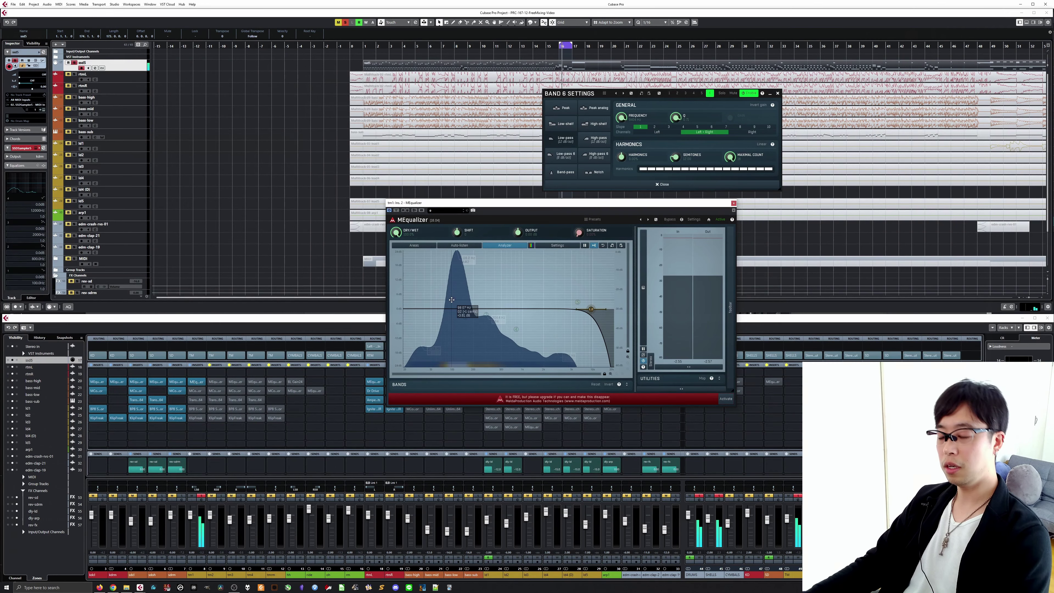
pyautogui.press('space')
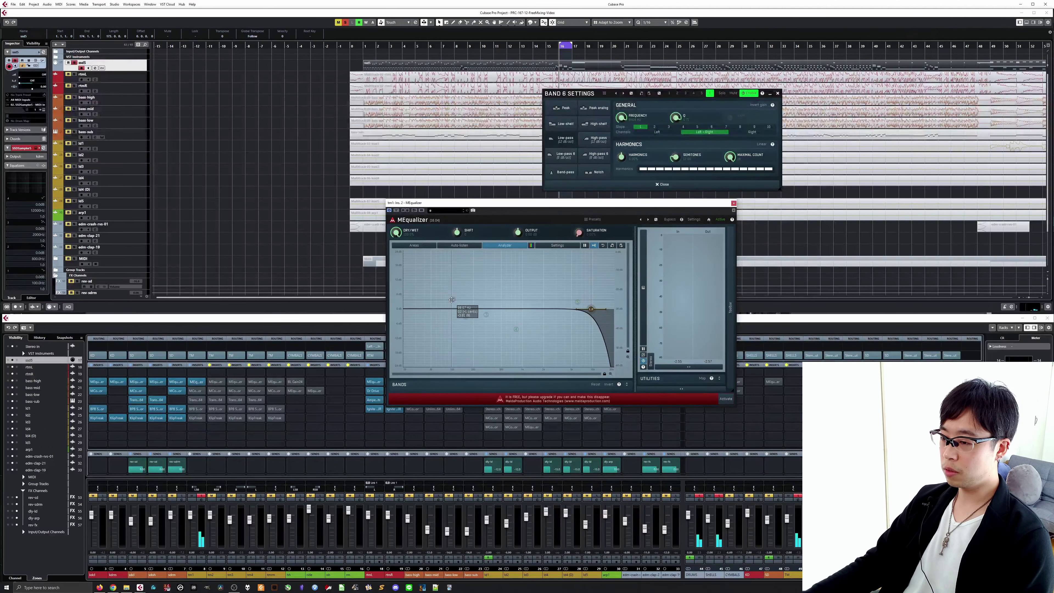
pyautogui.click(515, 329)
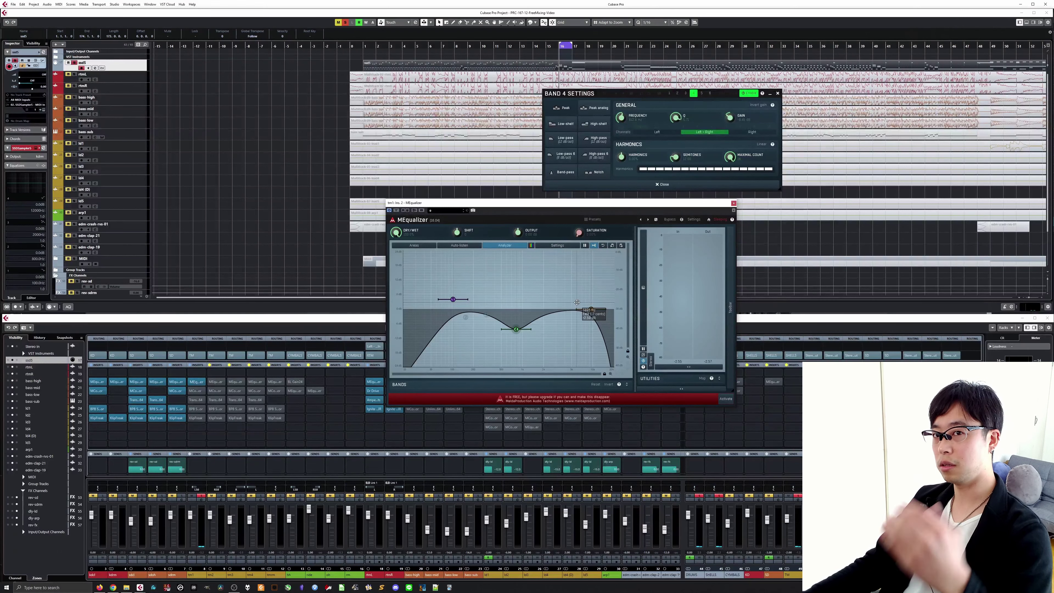
pyautogui.click(577, 302)
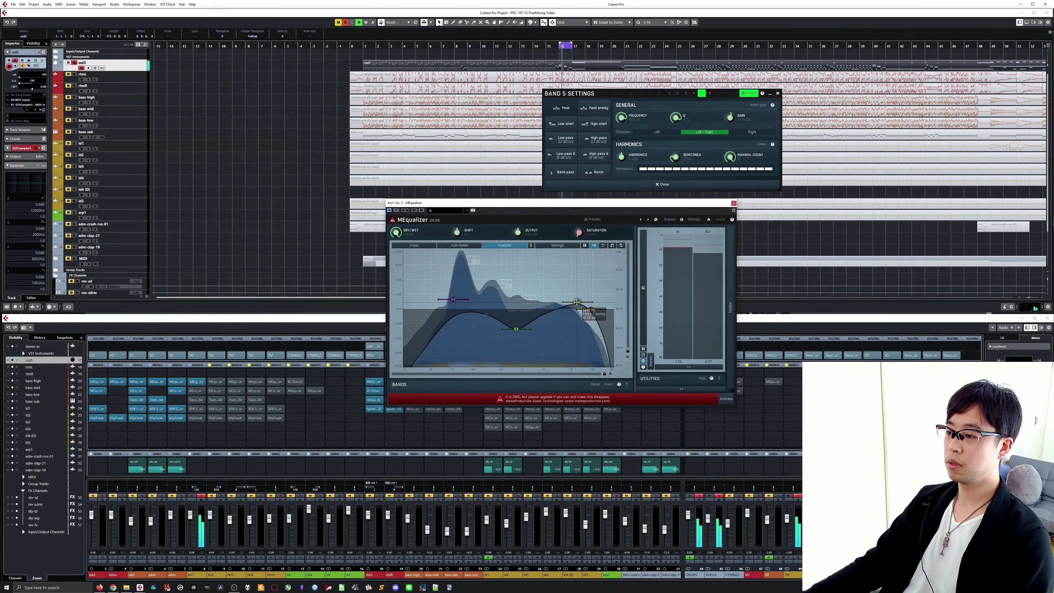
pyautogui.press('space')
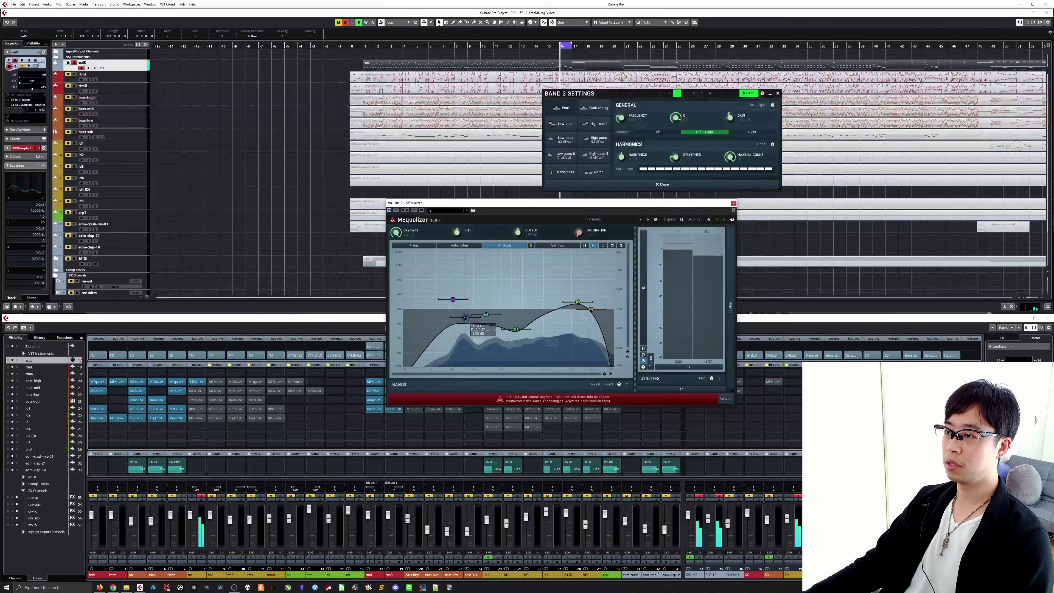
# Compare the tom sound with MEqualizer band 2 off and on, leave it on, and close the equalizer.
pyautogui.click(465, 318)
pyautogui.doubleClick(465, 317)
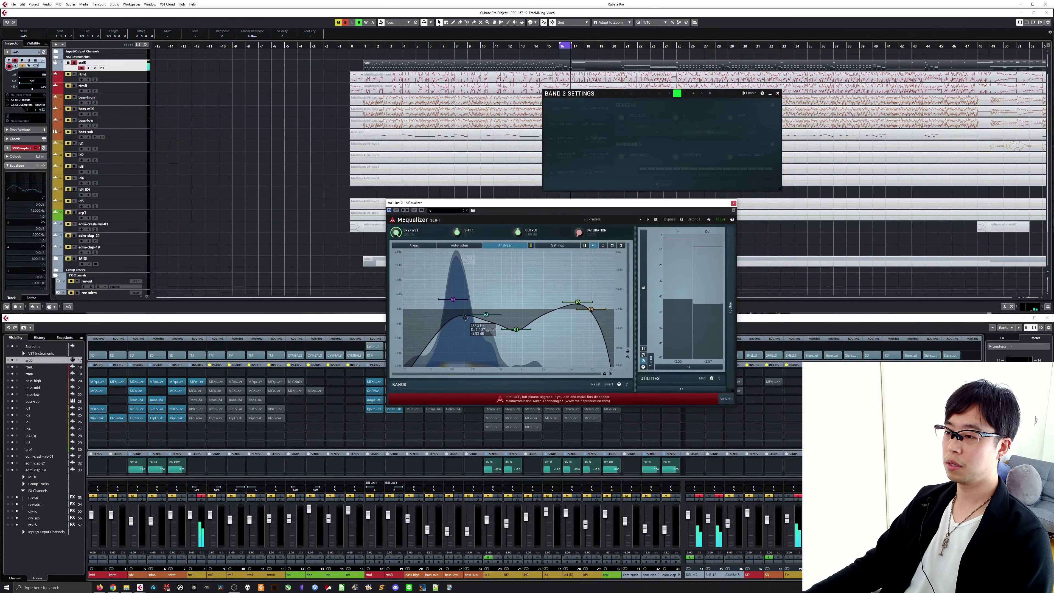
pyautogui.doubleClick(465, 317)
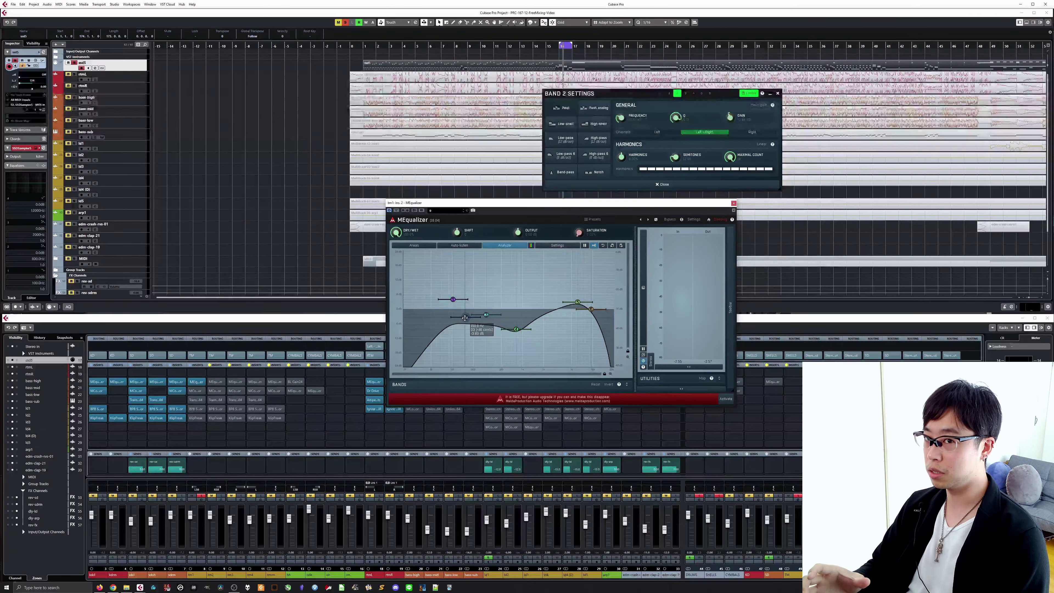
pyautogui.moveTo(465, 317); pyautogui.dragTo(470, 318)
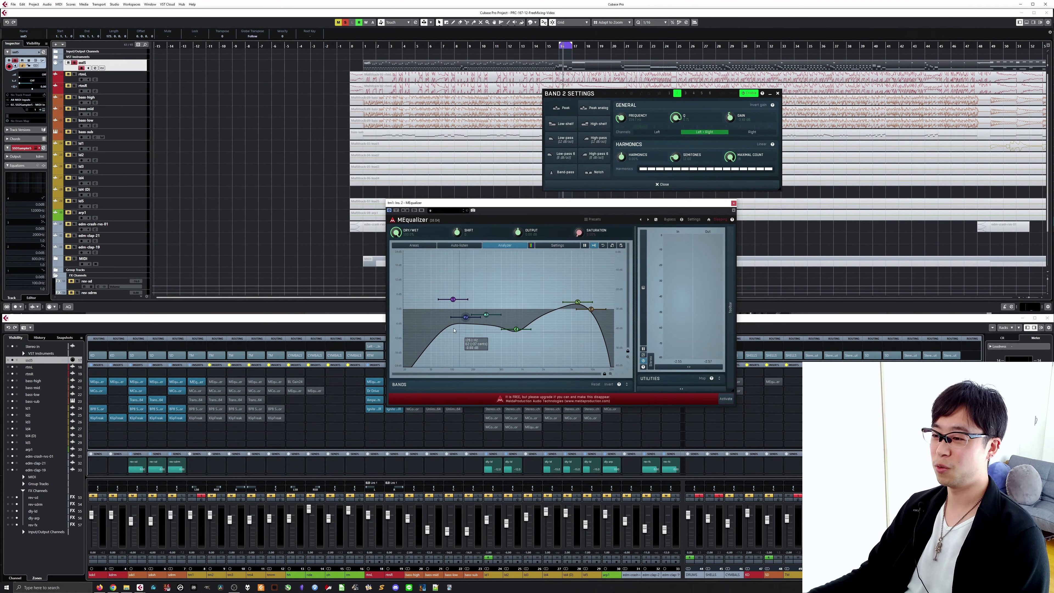
pyautogui.click(196, 381)
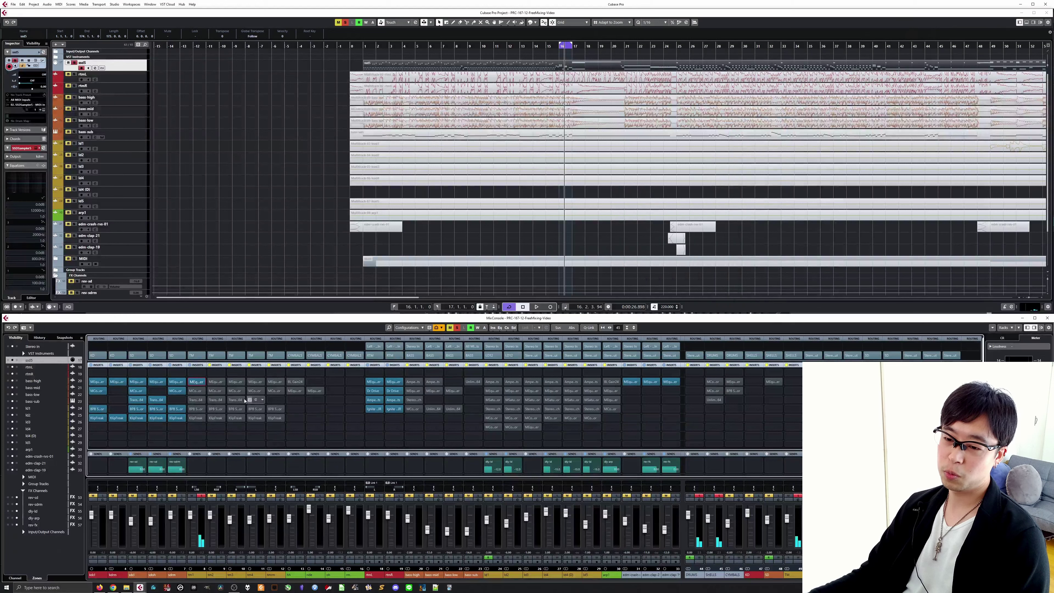
# Activate and open the tom channel's MCompressor insert and compare its bypassed and active sound during playback.
pyautogui.click(196, 391)
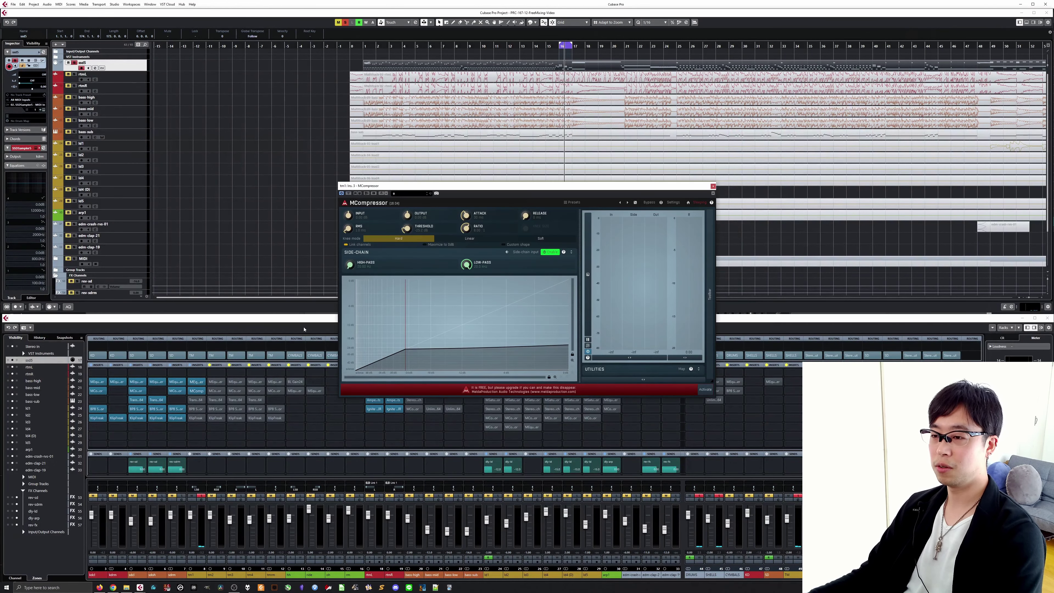
pyautogui.press('space')
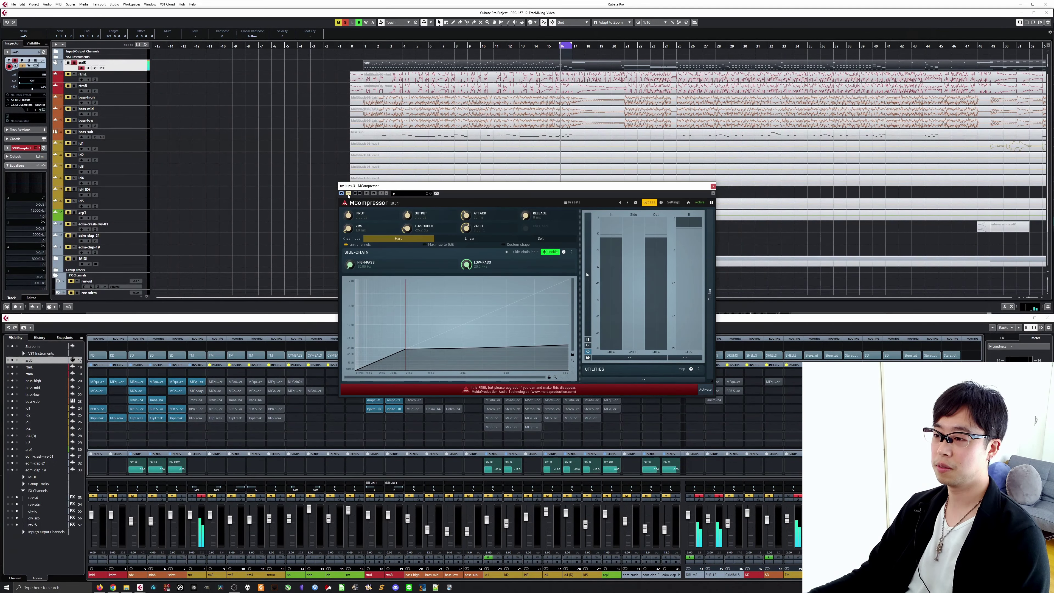
pyautogui.click(348, 193)
pyautogui.click(348, 193)
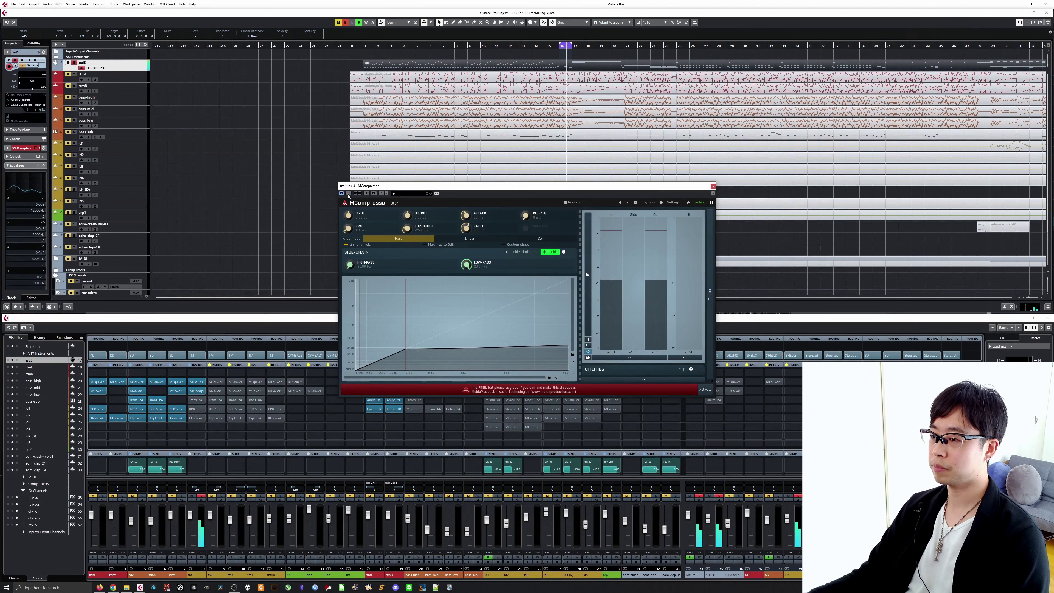
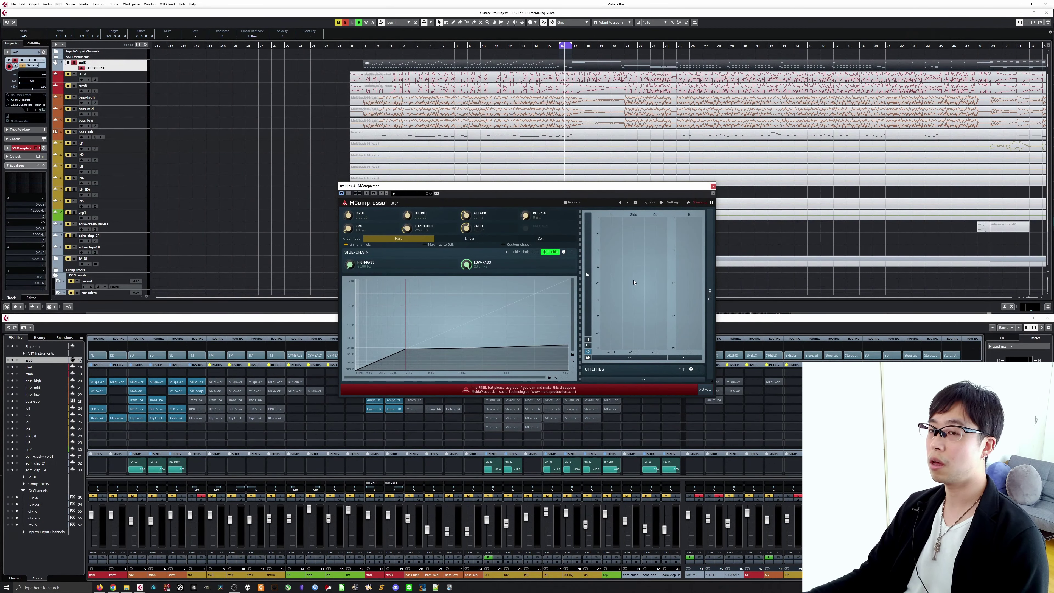
# Audition the tom loop again with MCompressor bypassed and active, leave it active, and close it.
pyautogui.click(349, 193)
pyautogui.press('space')
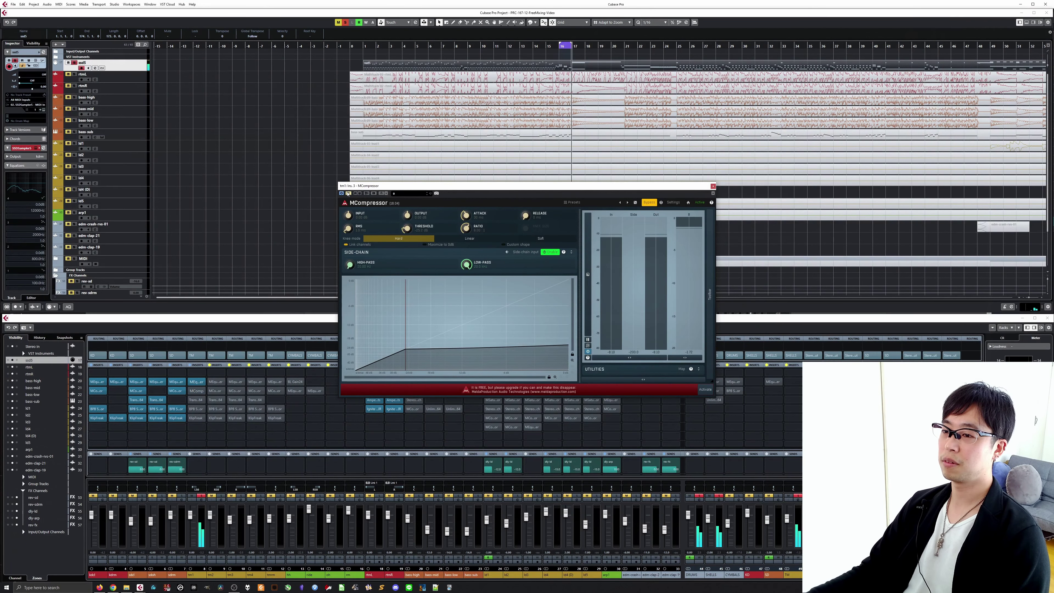
pyautogui.click(348, 194)
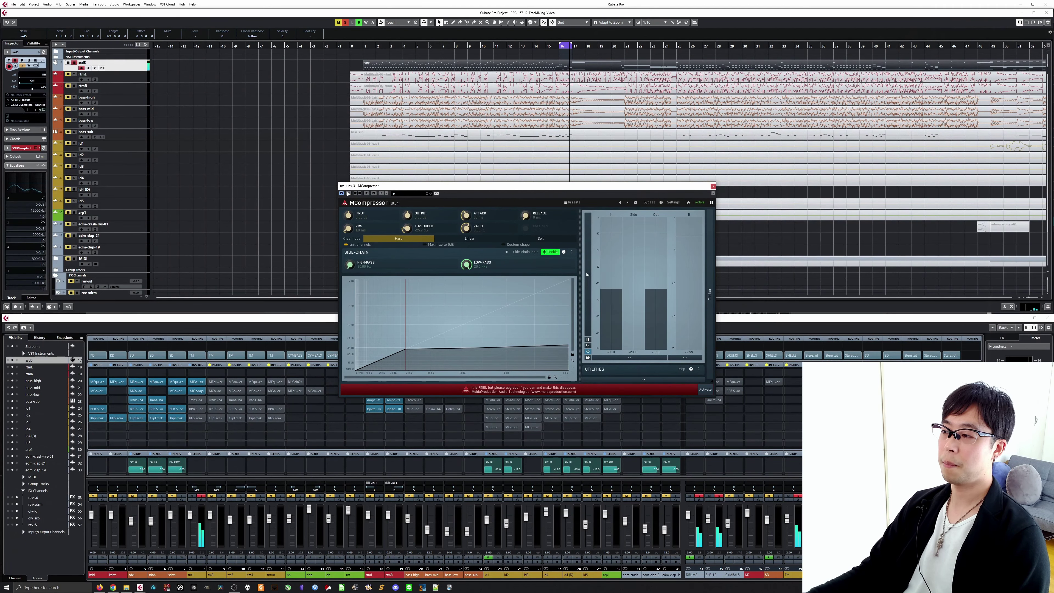
pyautogui.press('space')
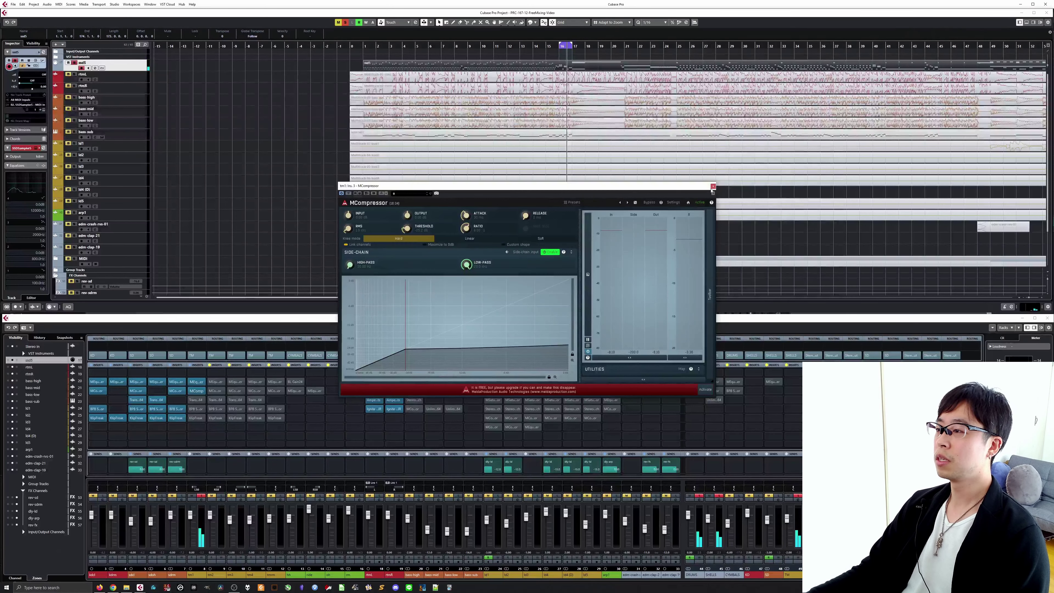
pyautogui.click(712, 188)
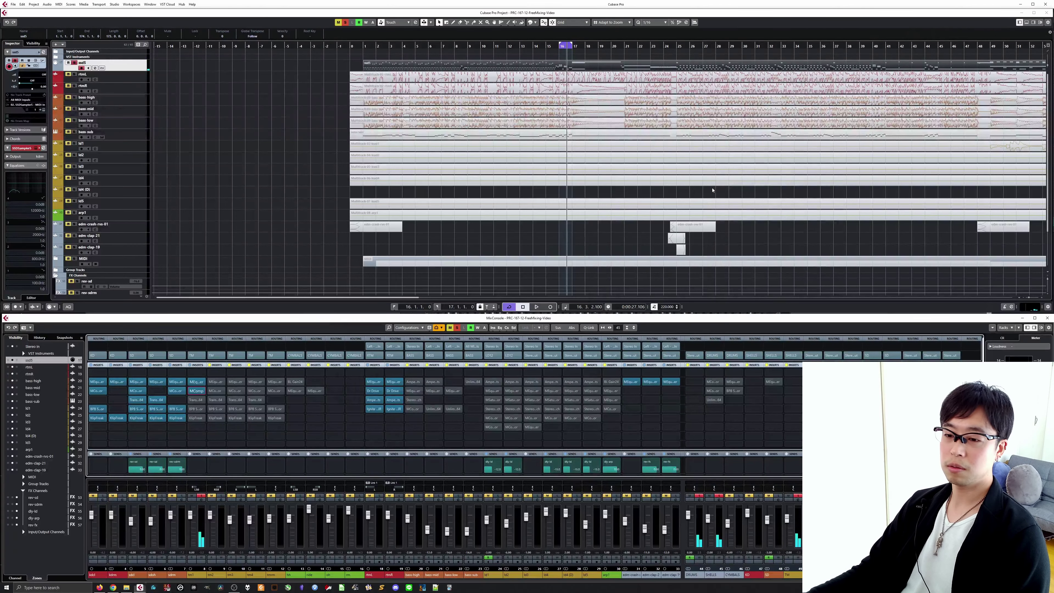
# Activate the tom channel's Transpire insert, compare it bypassed and active during playback, and close it.
pyautogui.click(191, 400)
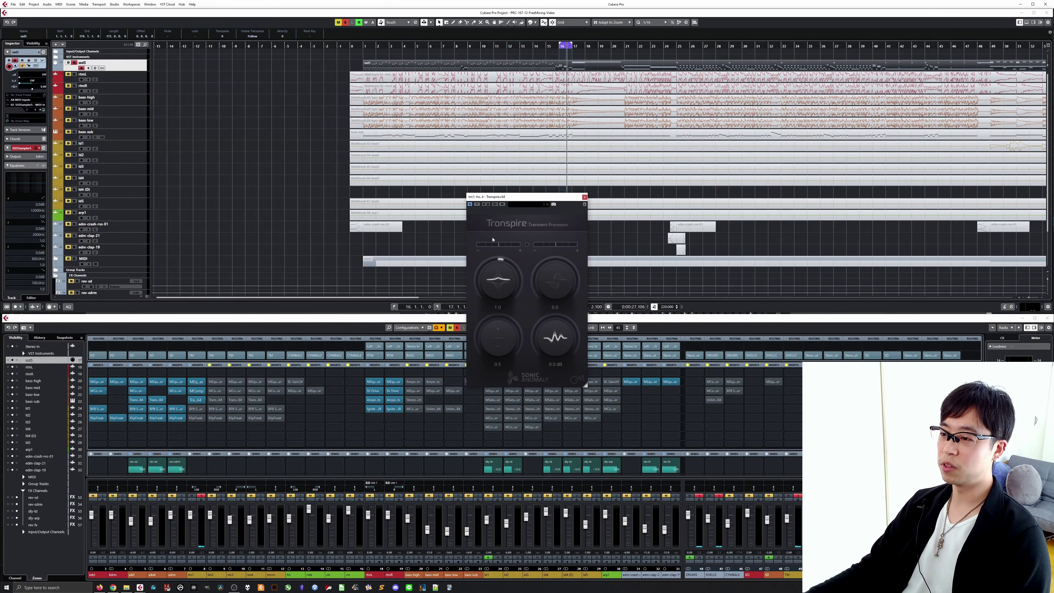
pyautogui.press('space')
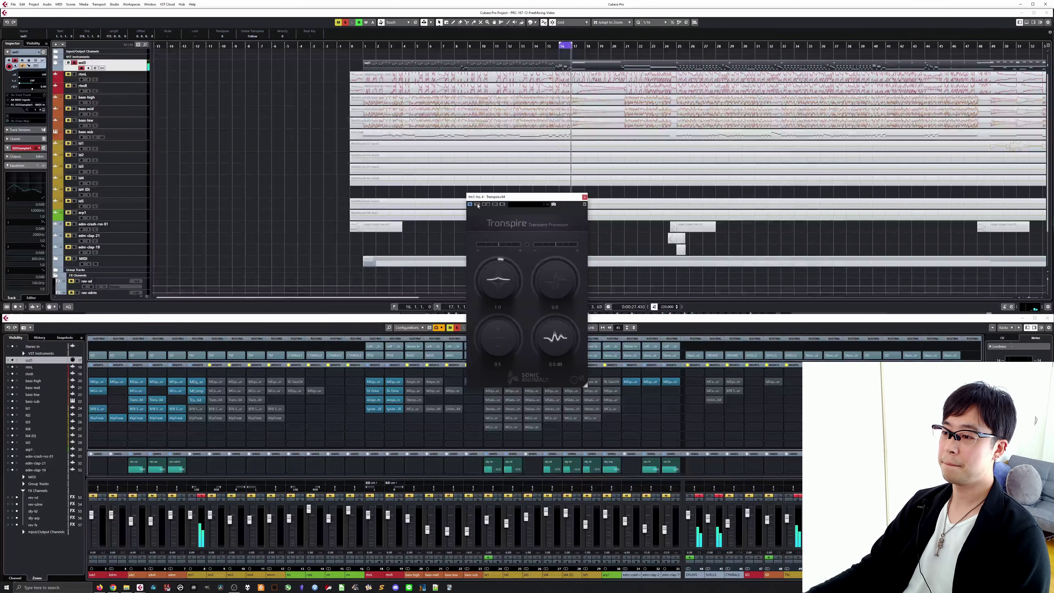
pyautogui.click(477, 204)
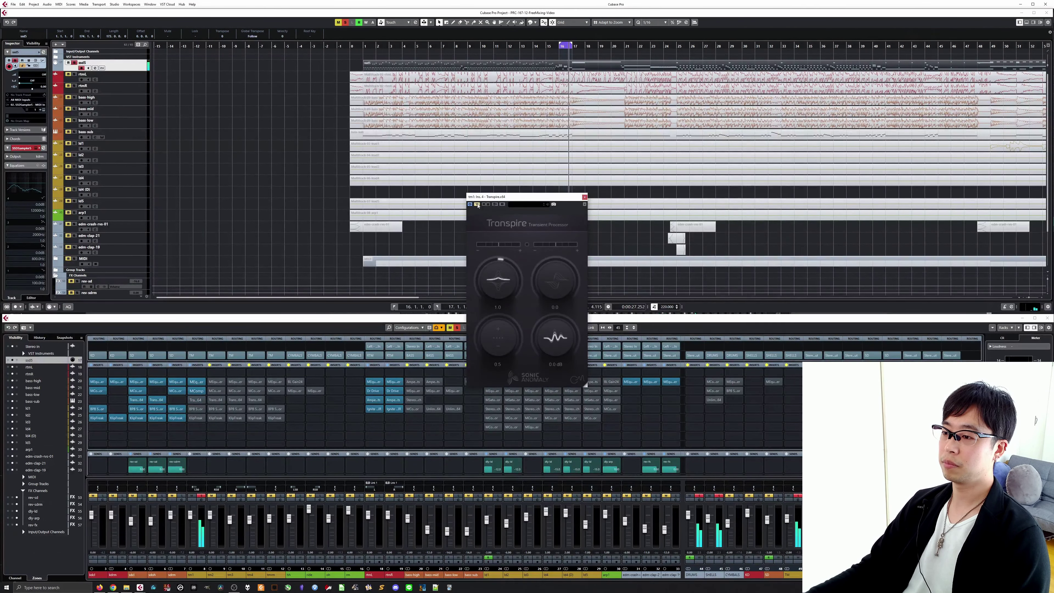
pyautogui.click(478, 204)
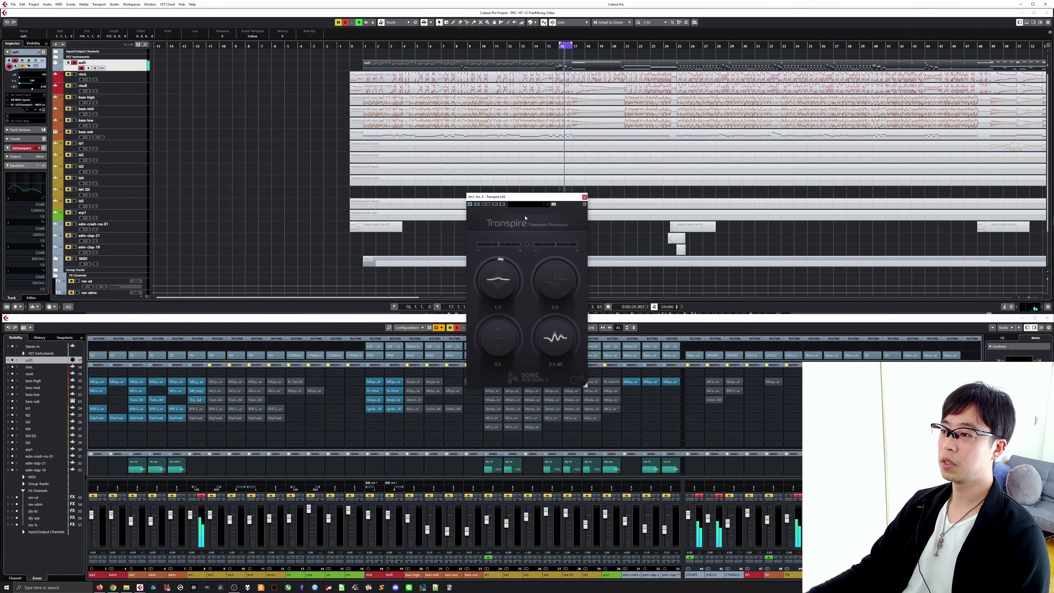
pyautogui.click(584, 196)
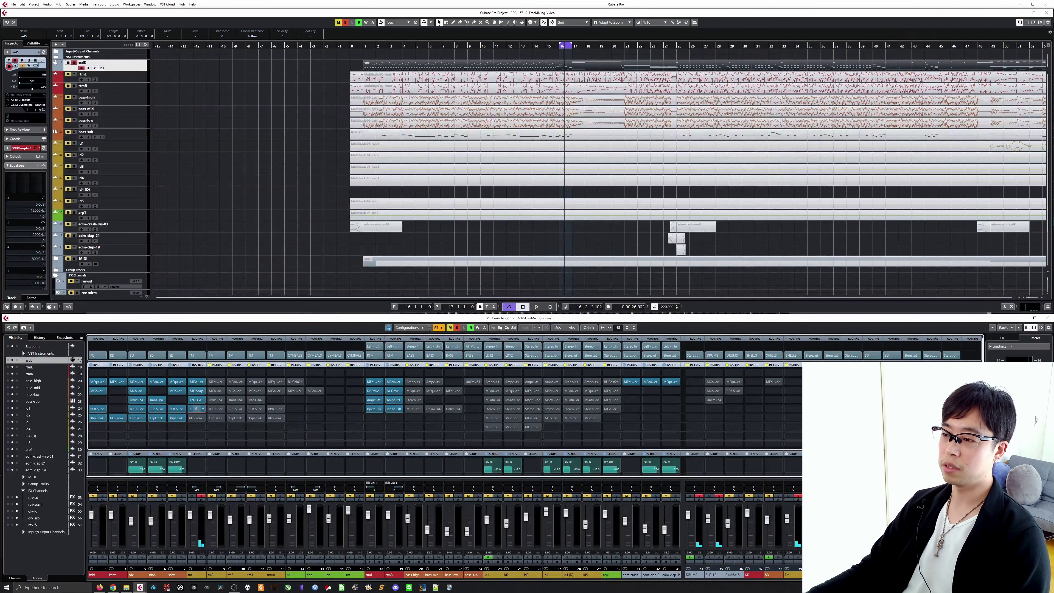
# Open the tom channel's BPB Saturator insert and raise its Tape saturation to 85 while listening.
pyautogui.click(195, 409)
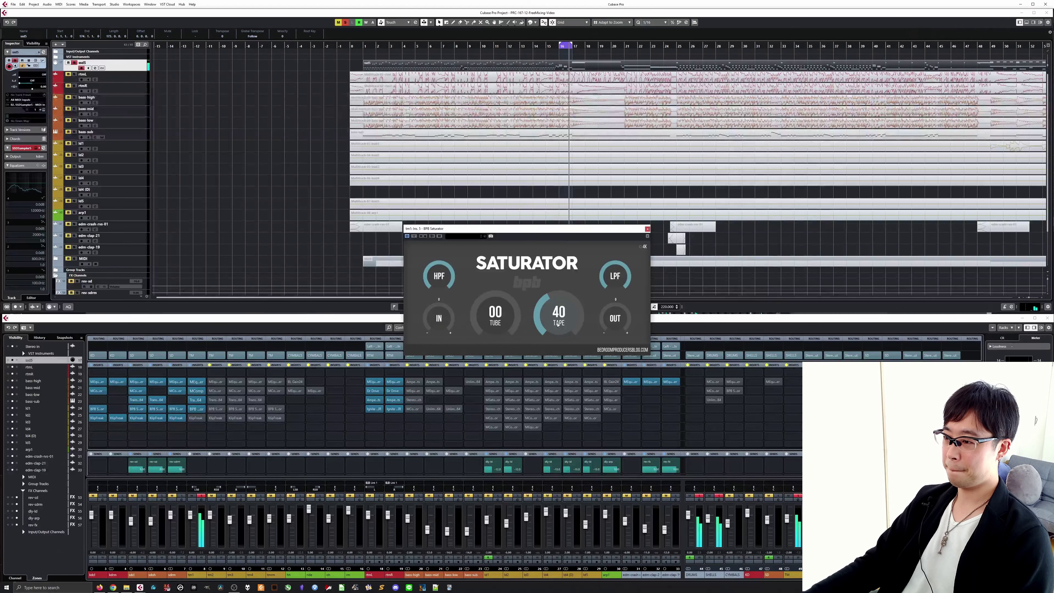
pyautogui.scroll(3, 559, 322)
pyautogui.scroll(12, 558, 323)
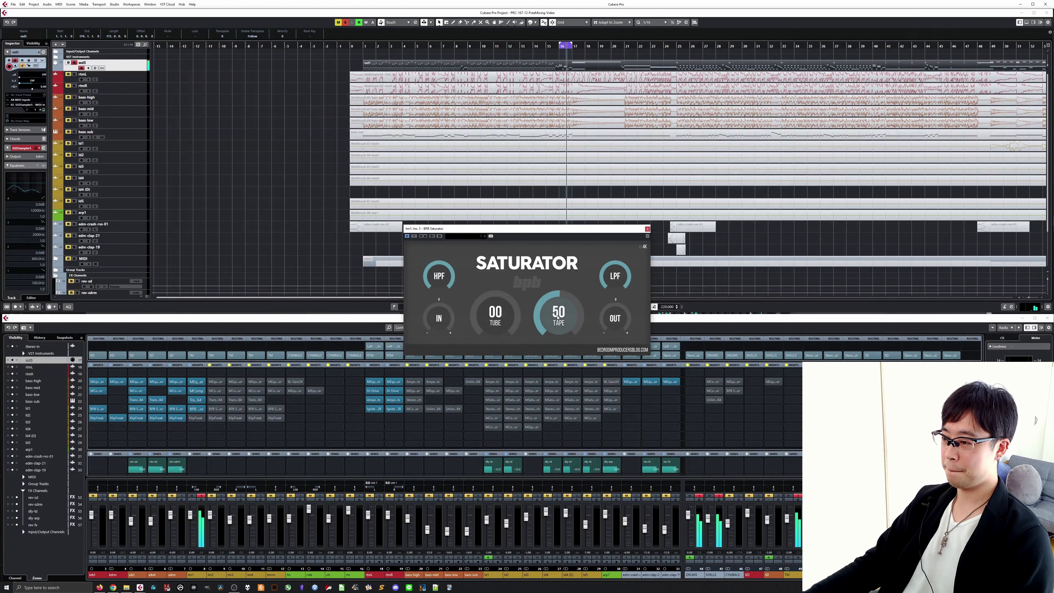
pyautogui.scroll(15, 558, 313)
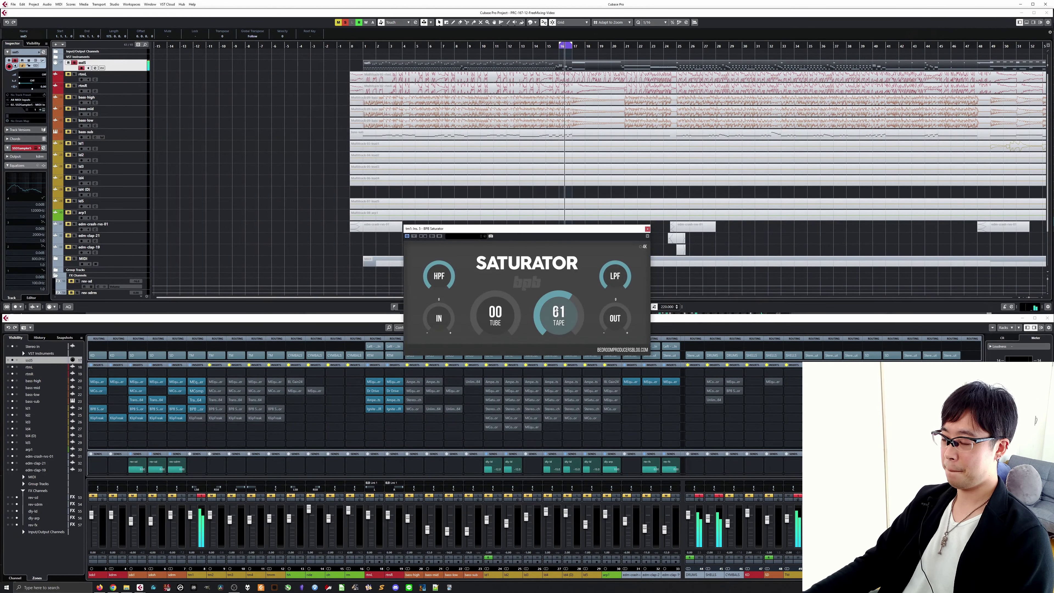
pyautogui.scroll(15, 557, 305)
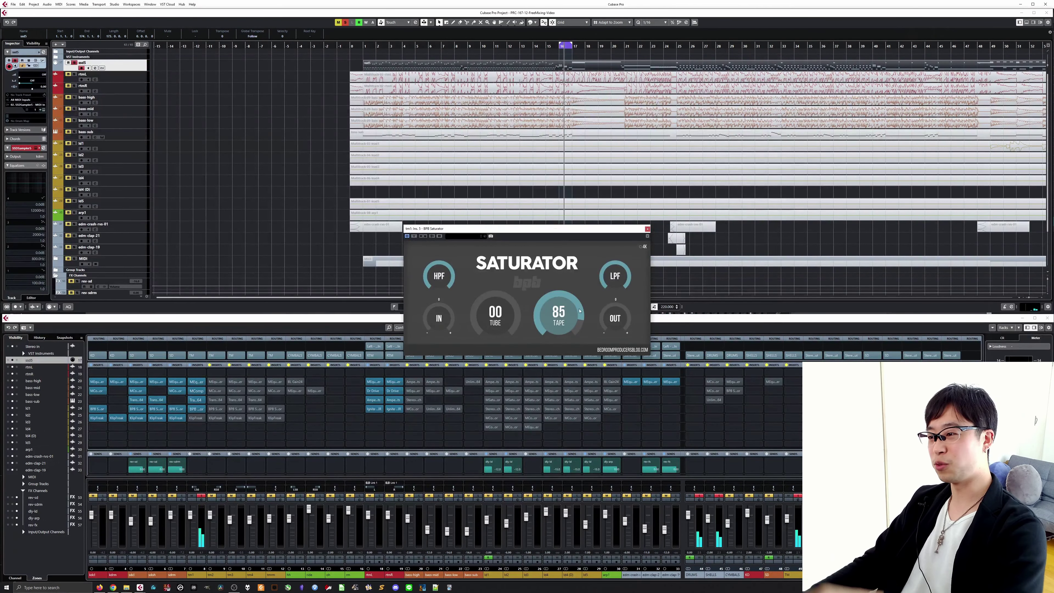
# Bring the BPB Saturator's Tape amount down to 40 and stop playback.
pyautogui.moveTo(560, 304); pyautogui.dragTo(560, 339)
pyautogui.scroll(3, 559, 329)
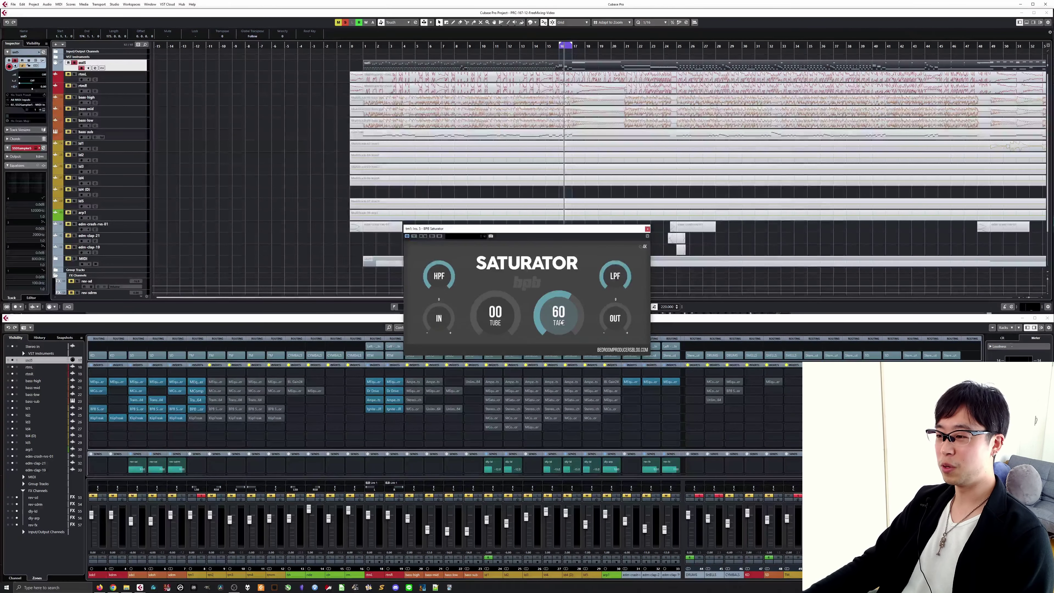
pyautogui.moveTo(565, 309); pyautogui.dragTo(563, 328)
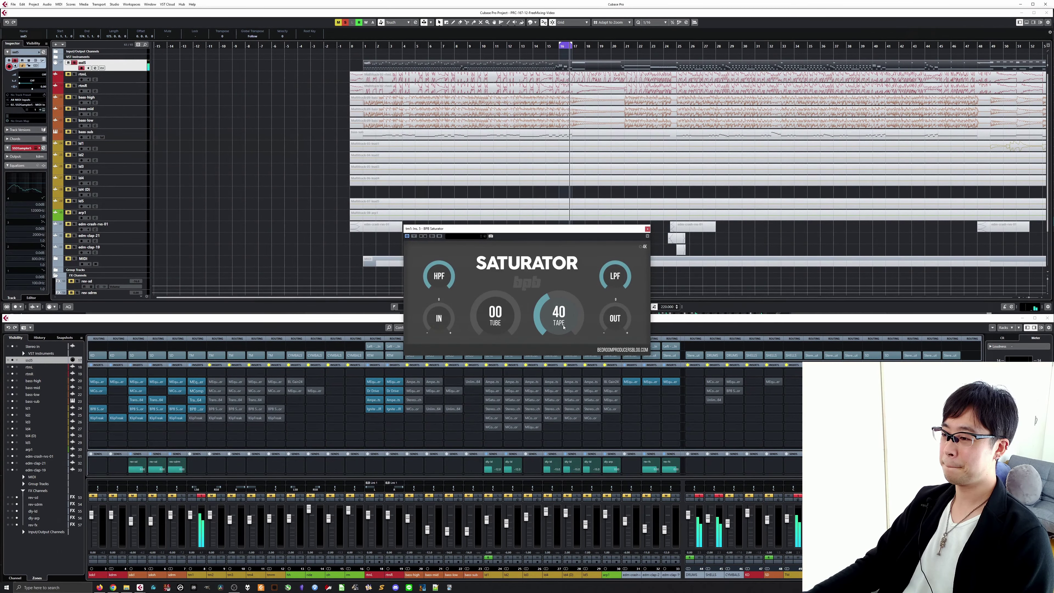
pyautogui.moveTo(563, 328)
pyautogui.mouseDown()
pyautogui.moveTo(575, 292)
pyautogui.moveTo(559, 330)
pyautogui.mouseUp()
pyautogui.press('space')
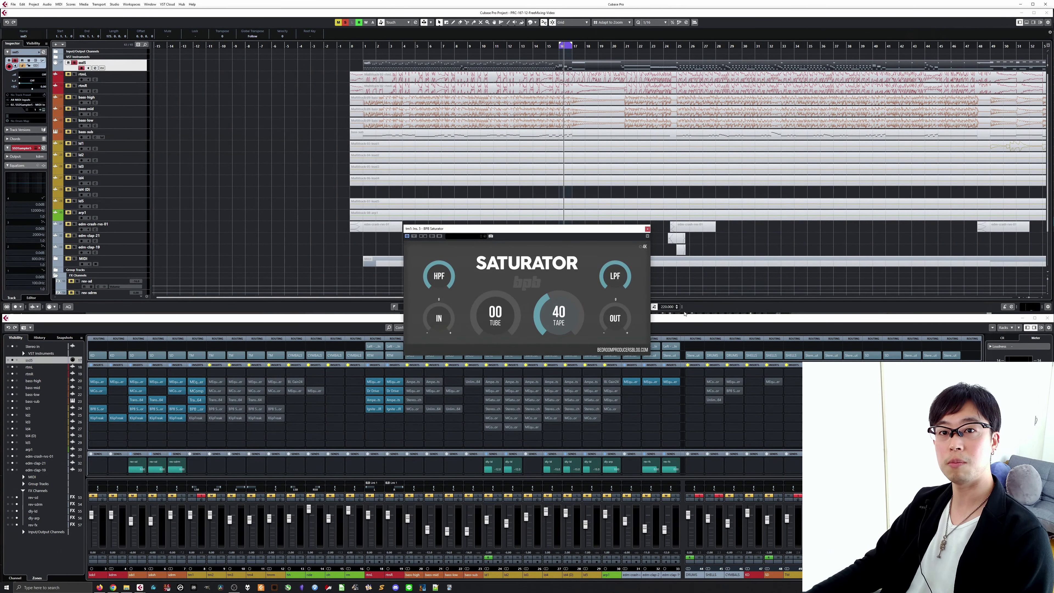
# Close the BPB Saturator, activate the first tom channel's Klip Freak insert, and audition it bypassed from the loop start.
pyautogui.moveTo(558, 229); pyautogui.dragTo(556, 228)
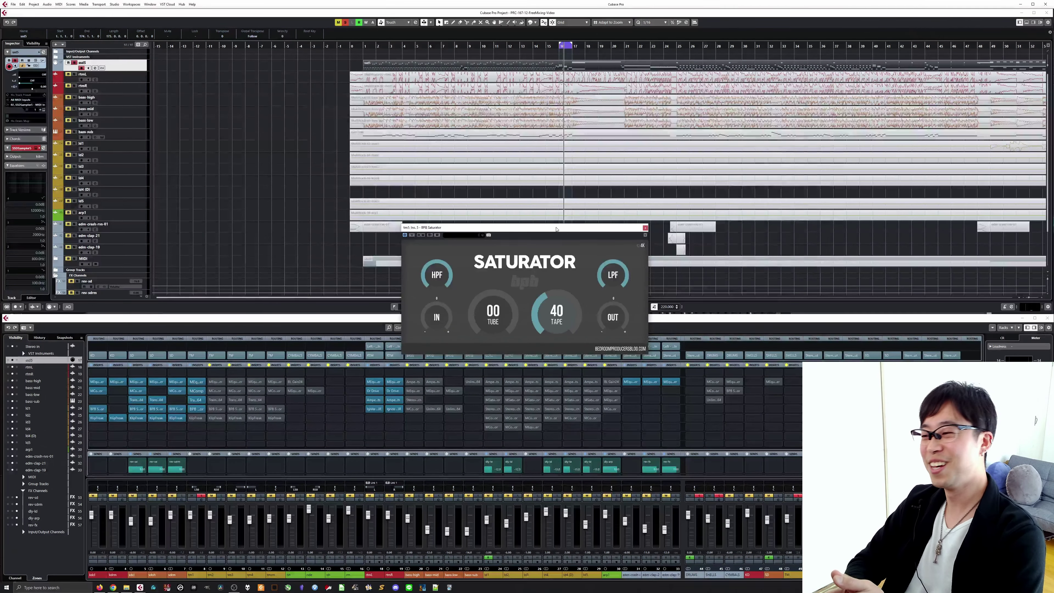
pyautogui.click(645, 227)
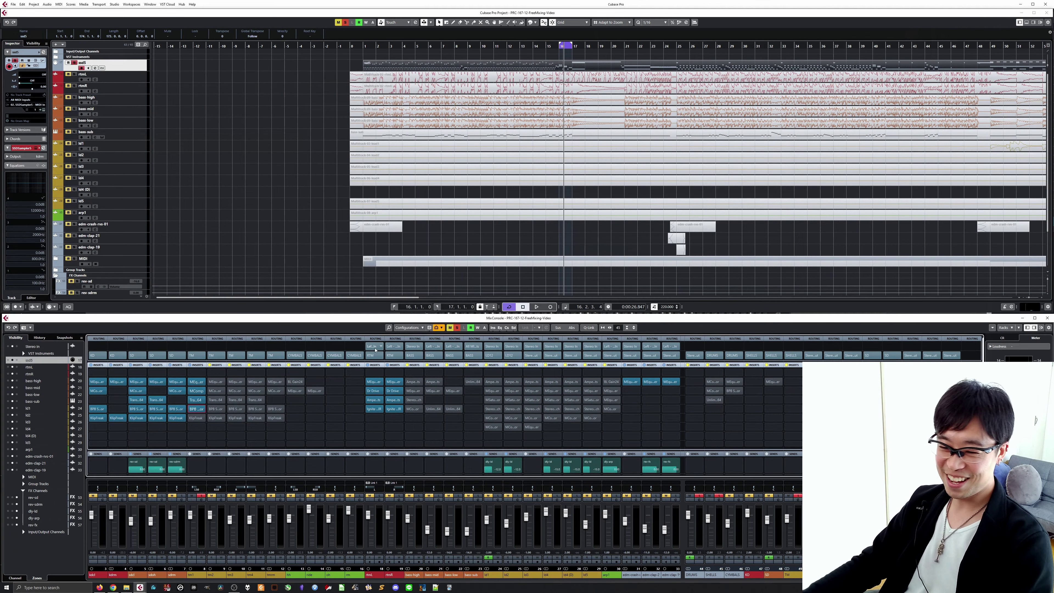
pyautogui.click(196, 418)
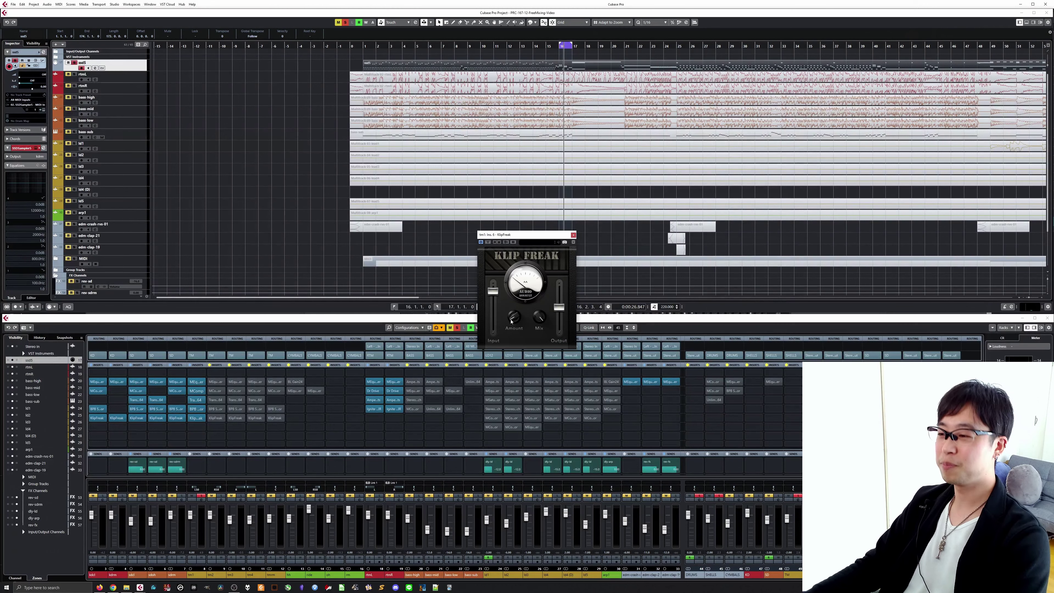
pyautogui.press('KP_1')
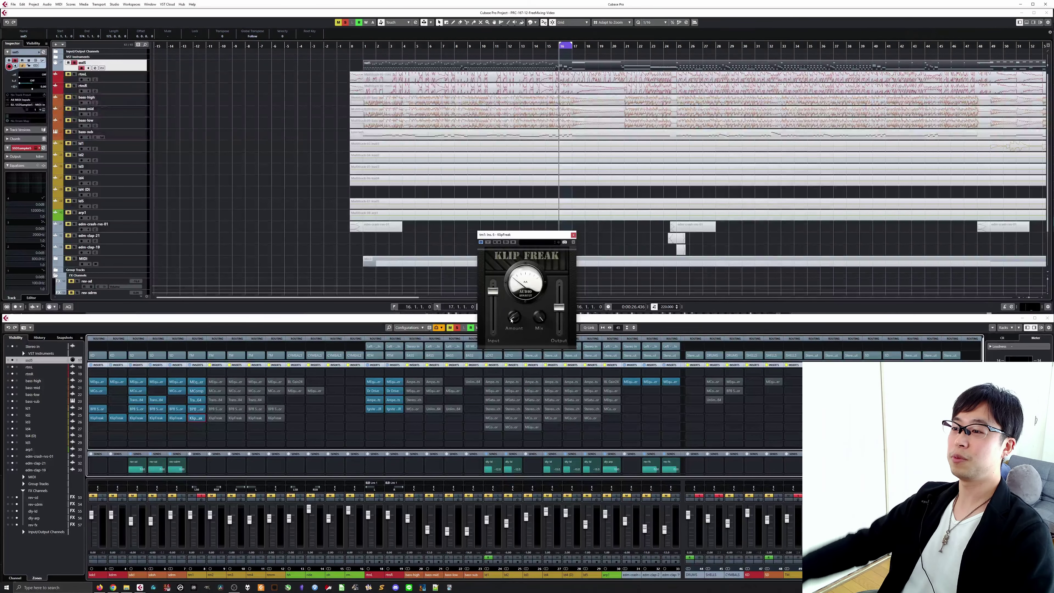
pyautogui.click(488, 243)
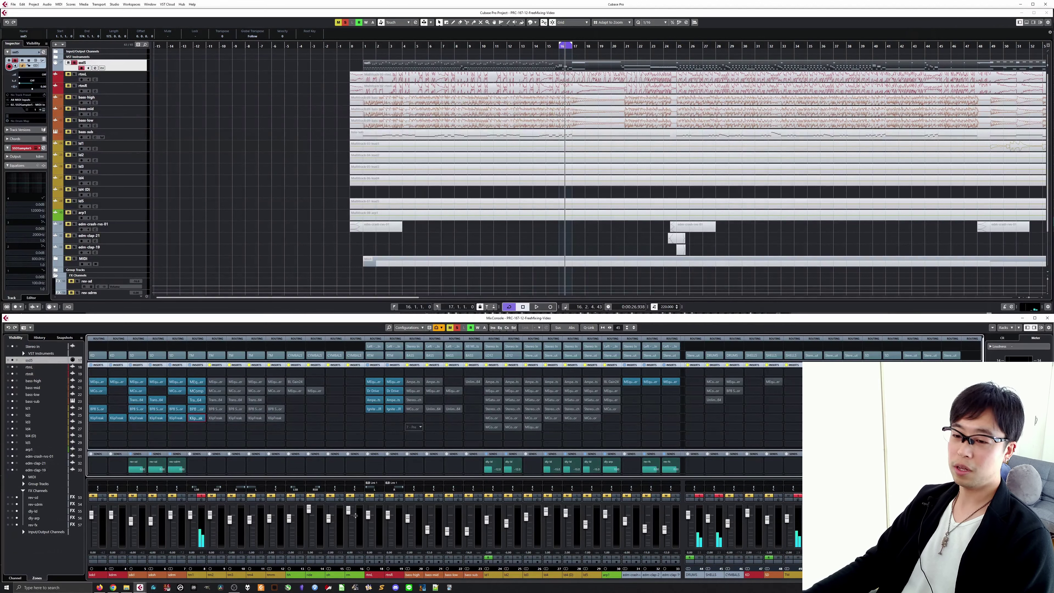
pyautogui.click(196, 418)
# Compare the first tom channel with its whole insert chain bypassed and active during playback, then stop.
pyautogui.click(190, 365)
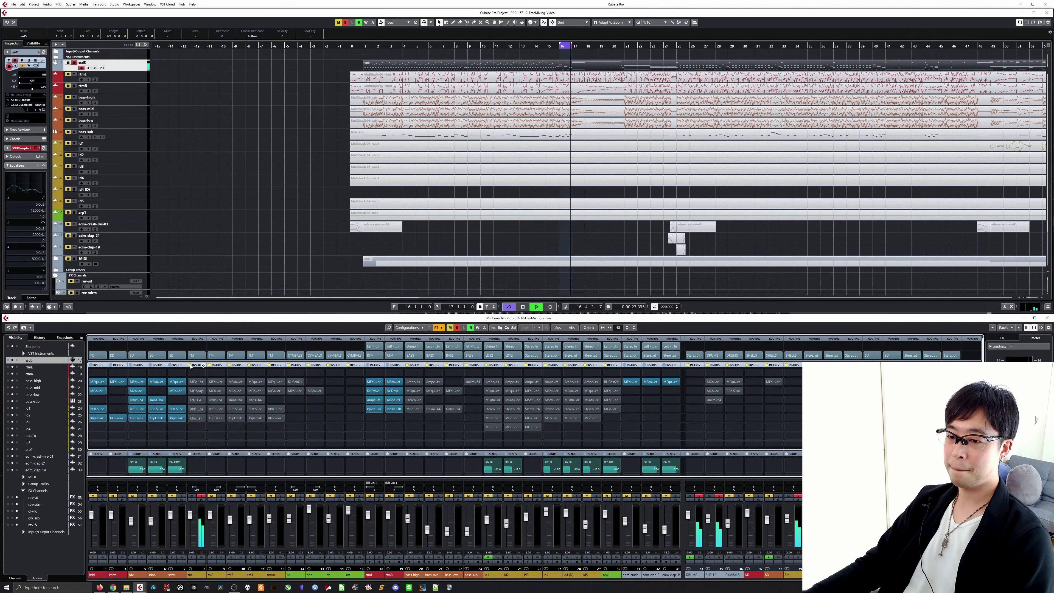
pyautogui.click(191, 365)
pyautogui.press('space')
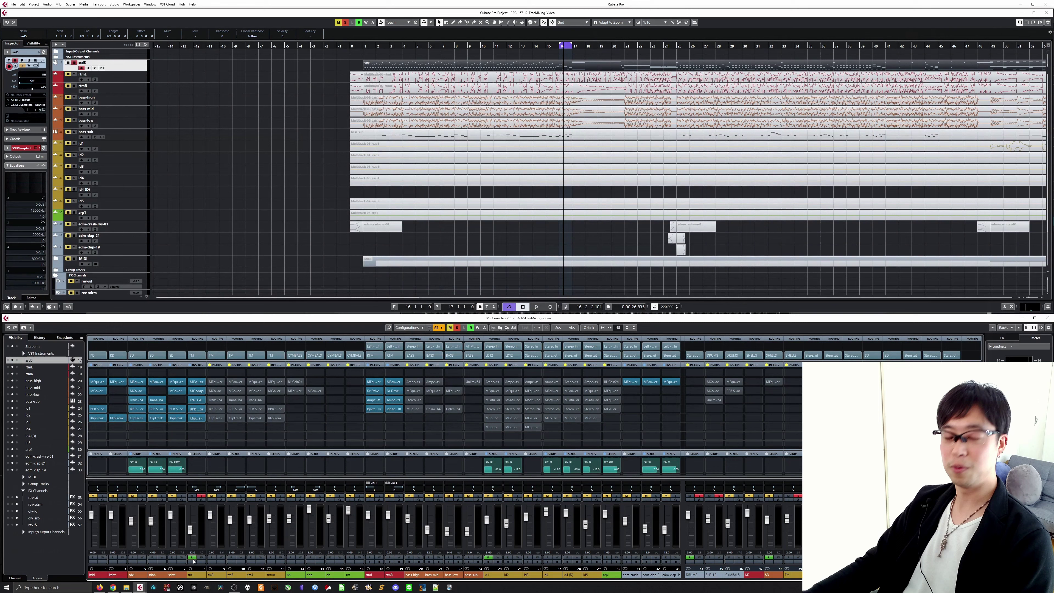
# Turn on automation reading for the first tom channel and audition the loop from its start.
pyautogui.click(191, 557)
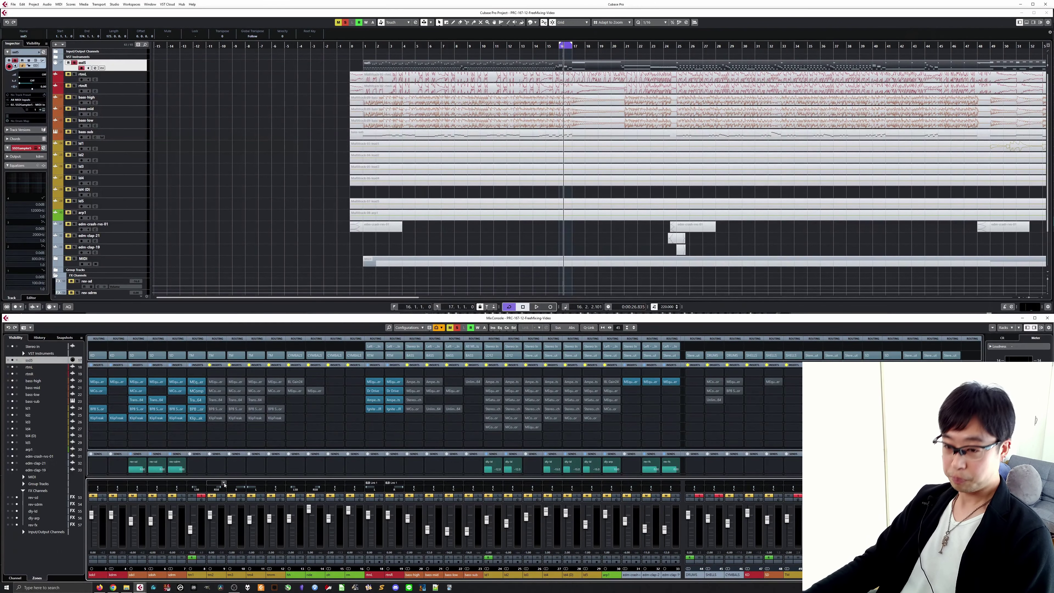
pyautogui.press('KP_1')
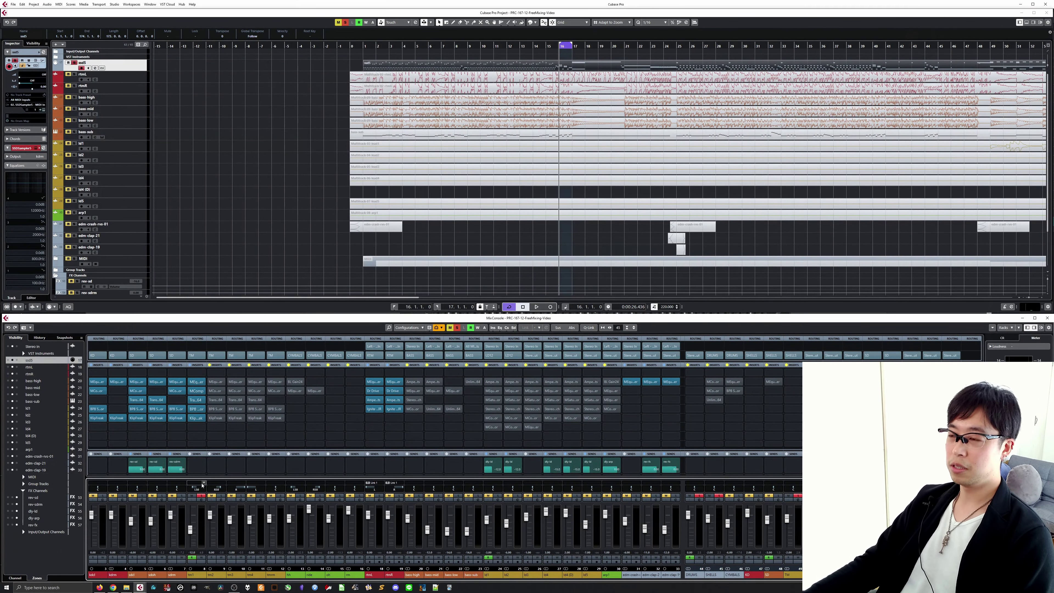
pyautogui.press('space')
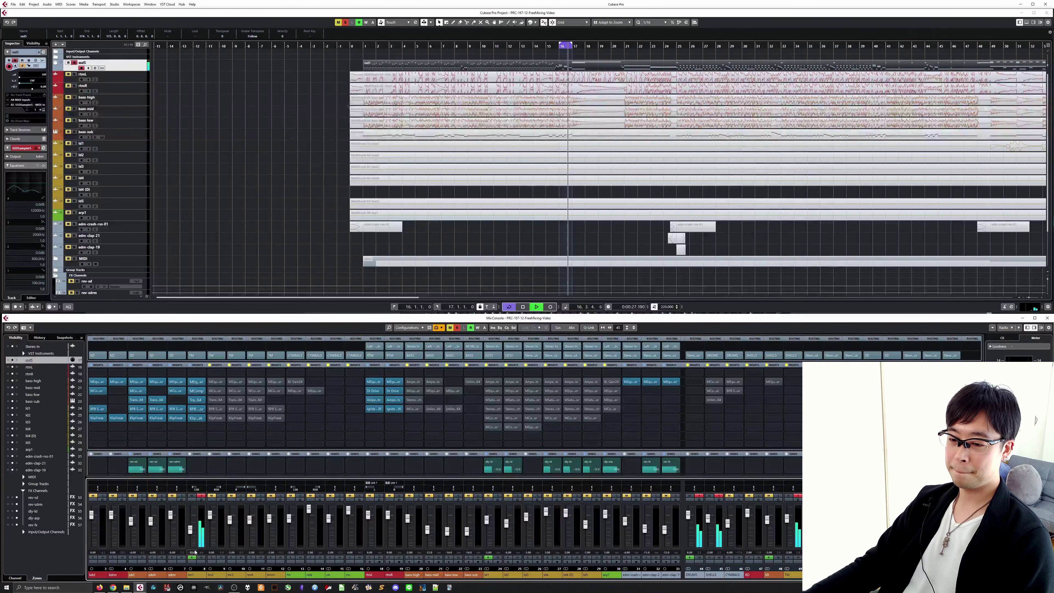
pyautogui.press('space')
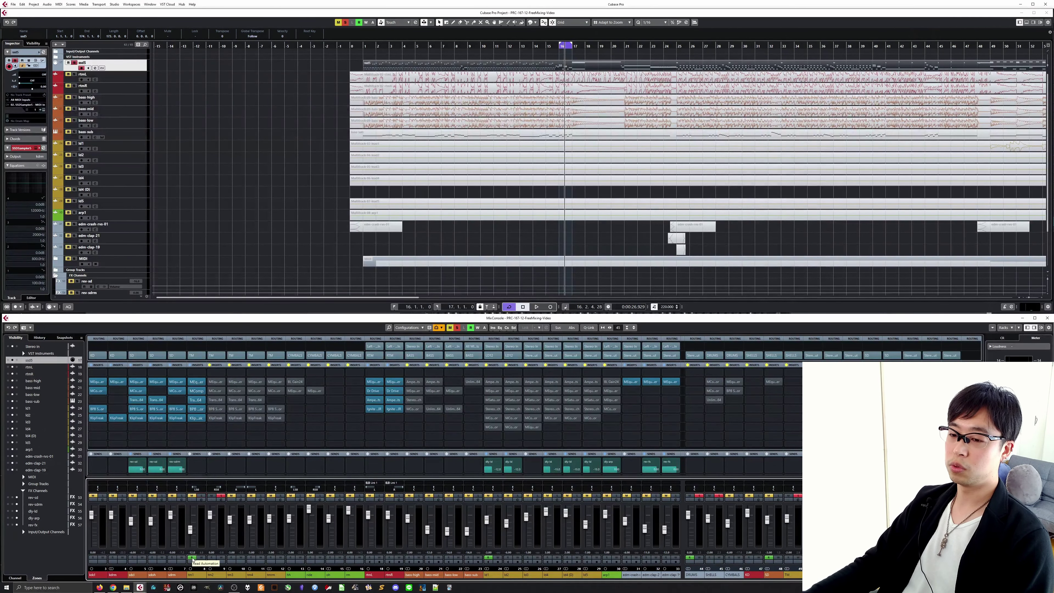
# Activate the second tom channel's MEqualizer insert and show it together with the first tom's MEqualizer and Band 2 settings.
pyautogui.click(210, 365)
pyautogui.click(209, 382)
pyautogui.click(216, 381)
pyautogui.click(196, 381)
pyautogui.rightClick(372, 262)
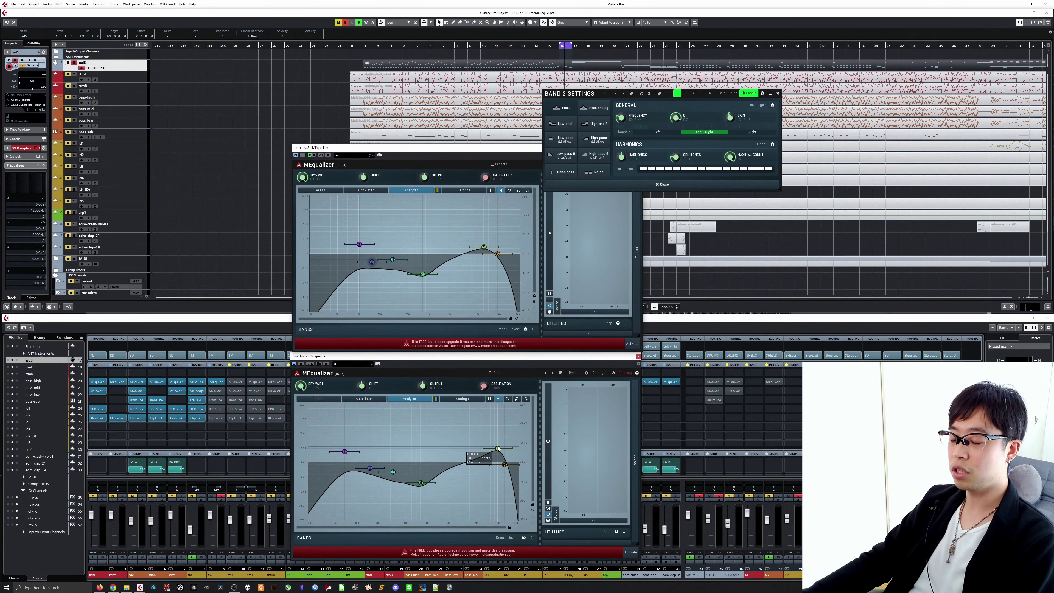
# Close the first tom's MEqualizer and band settings, move the second tom's equalizer up, and open its Band 5 settings.
pyautogui.click(777, 93)
pyautogui.click(640, 148)
pyautogui.moveTo(456, 356); pyautogui.dragTo(541, 204)
pyautogui.rightClick(581, 297)
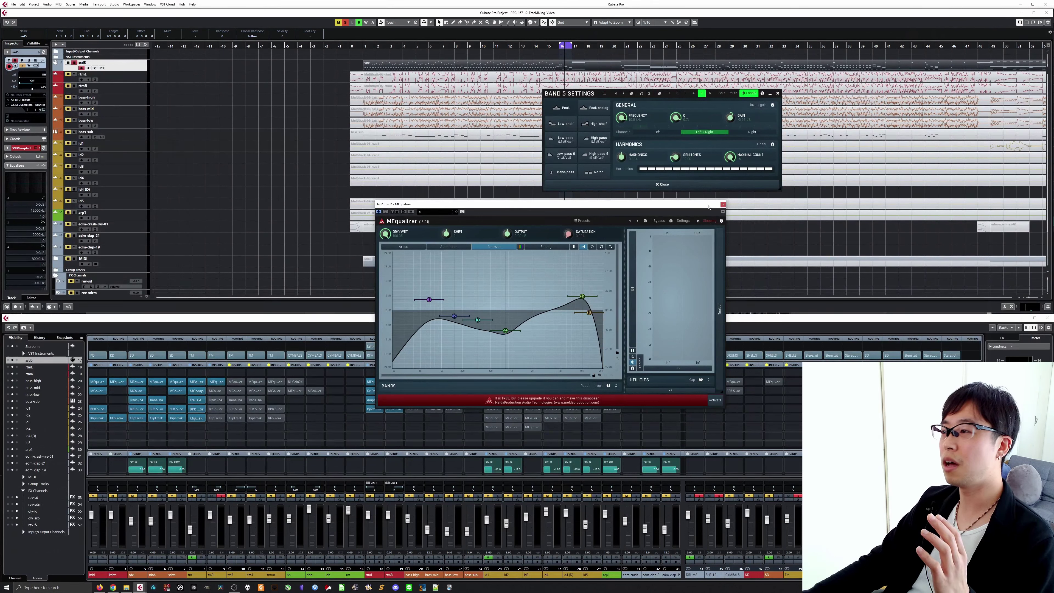
# Audition the second tom loop through its MEqualizer and stop playback.
pyautogui.moveTo(708, 206); pyautogui.dragTo(713, 205)
pyautogui.press('space')
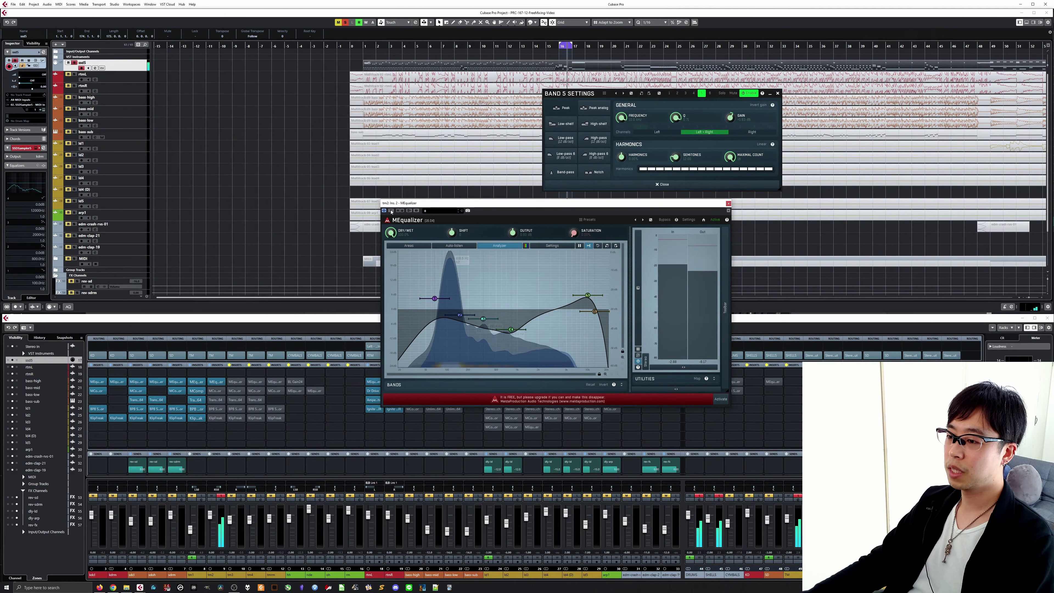
pyautogui.press('space')
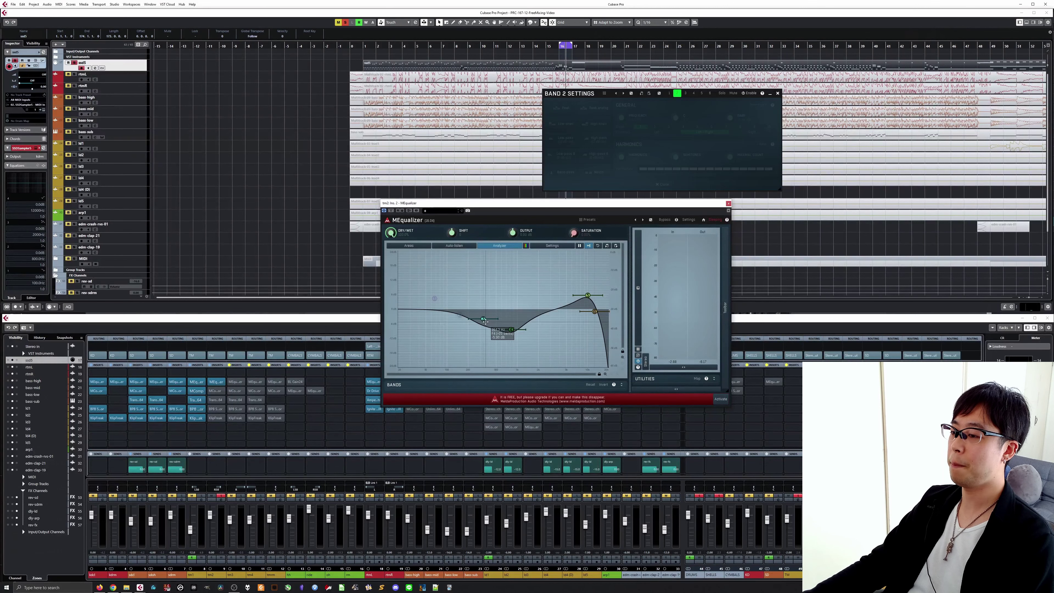
# Disable bands 3, 4, 5 and 6 of the second tom's MEqualizer.
pyautogui.doubleClick(483, 319)
pyautogui.doubleClick(511, 329)
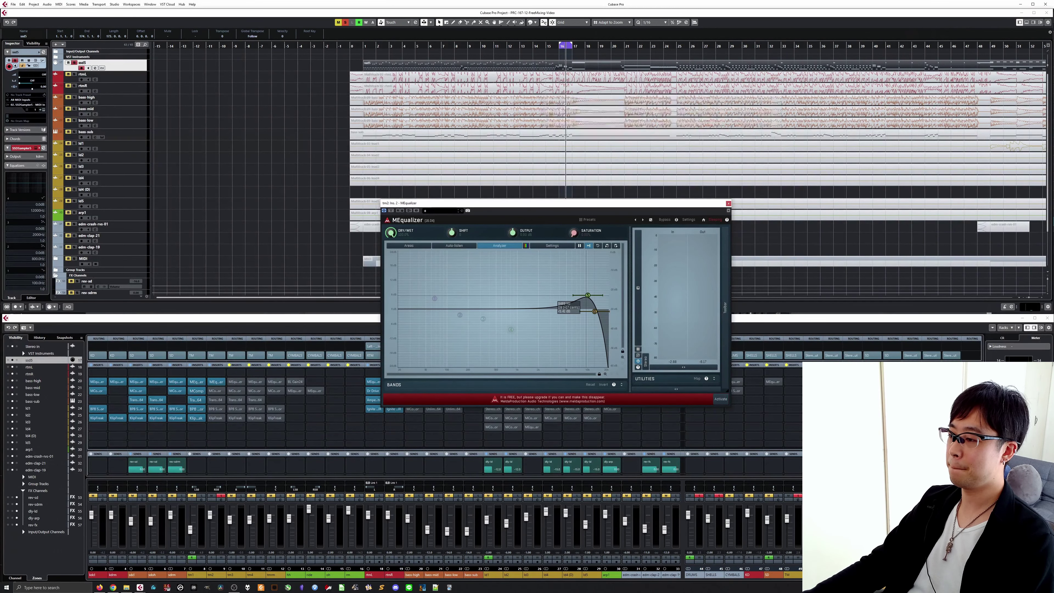
pyautogui.doubleClick(588, 295)
pyautogui.doubleClick(594, 311)
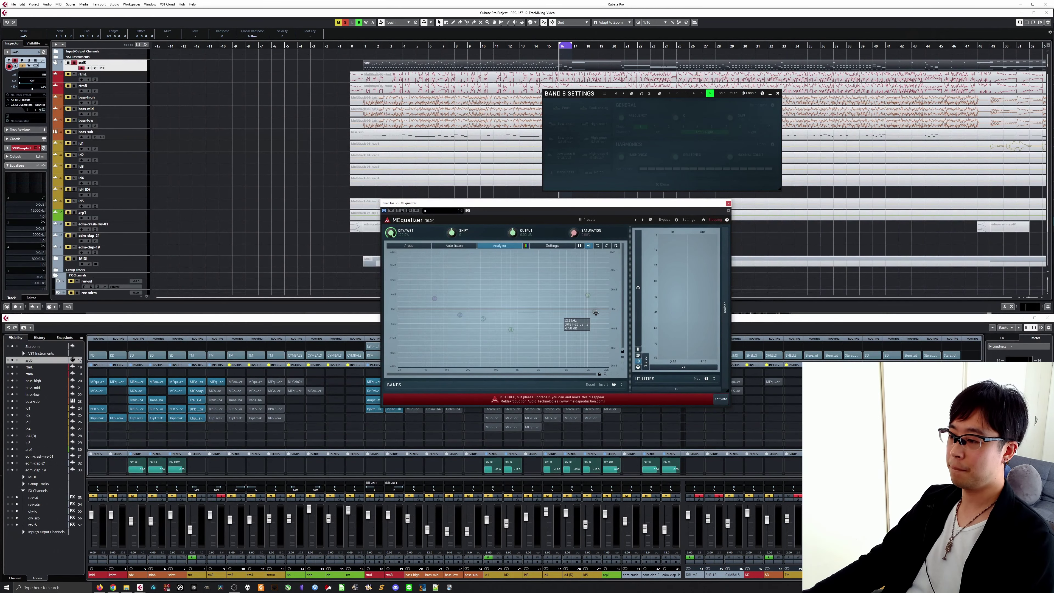
# Start playback and re-enable bands 6 and 1 of the second tom's MEqualizer.
pyautogui.press('space')
pyautogui.doubleClick(594, 312)
pyautogui.doubleClick(435, 298)
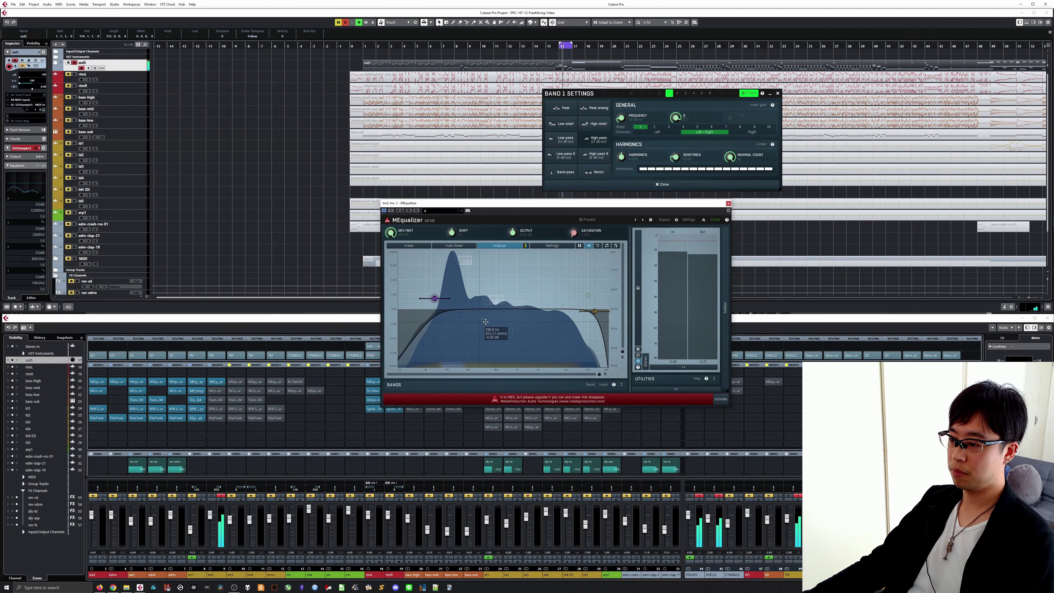
# Compare the second tom with MEqualizer's band 5 enabled and disabled during playback, leaving the band and the equalizer active.
pyautogui.doubleClick(588, 295)
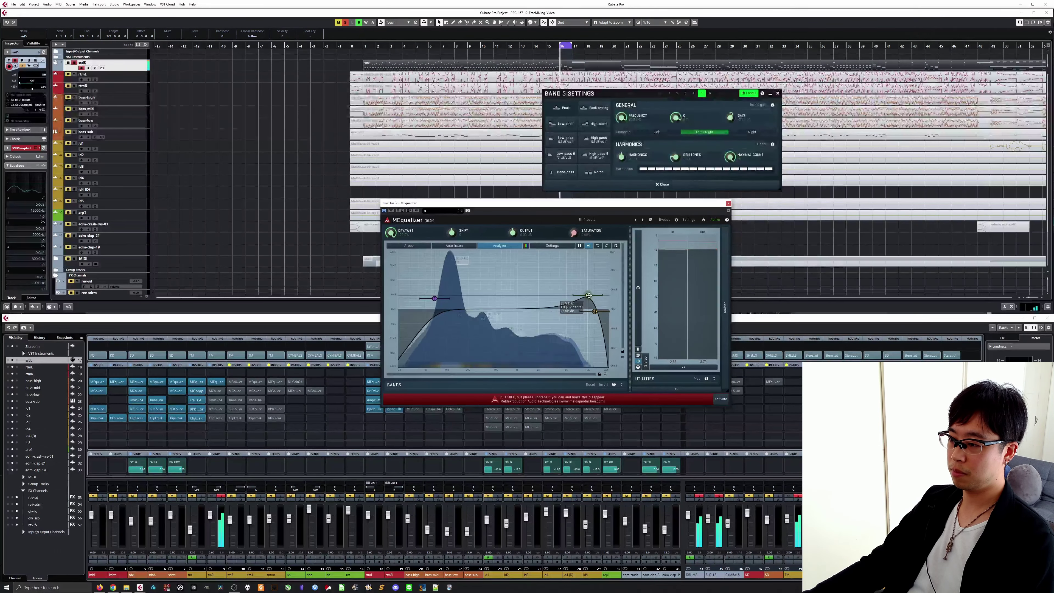
pyautogui.doubleClick(588, 295)
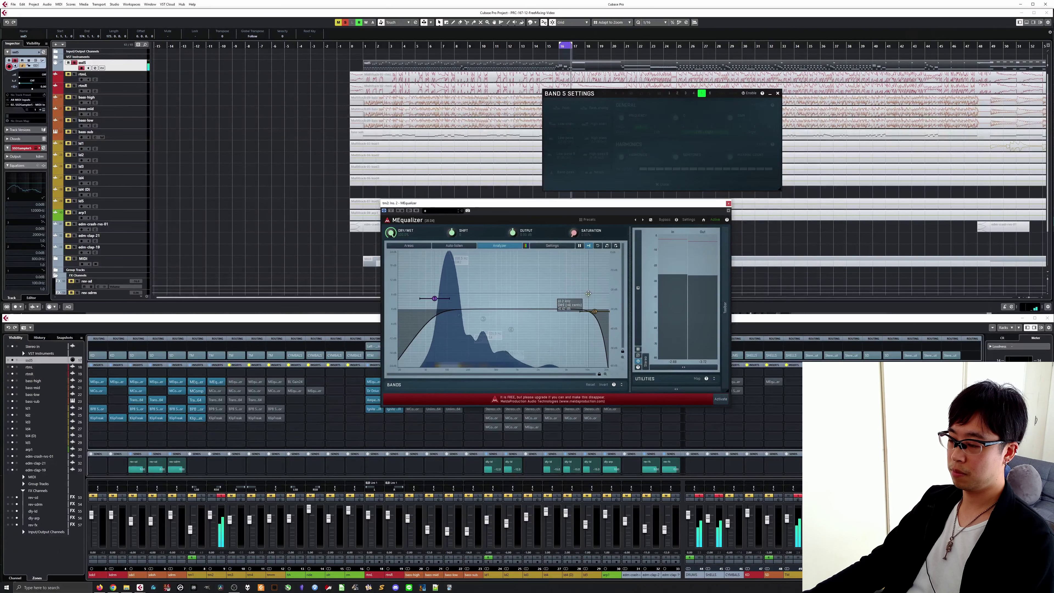
pyautogui.doubleClick(588, 294)
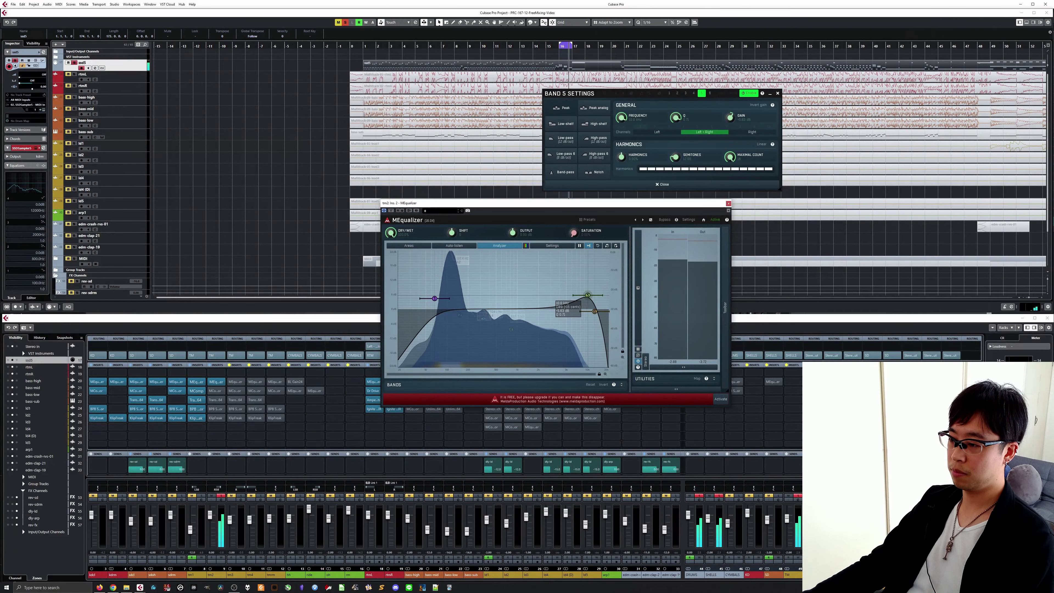
pyautogui.doubleClick(587, 295)
pyautogui.doubleClick(588, 294)
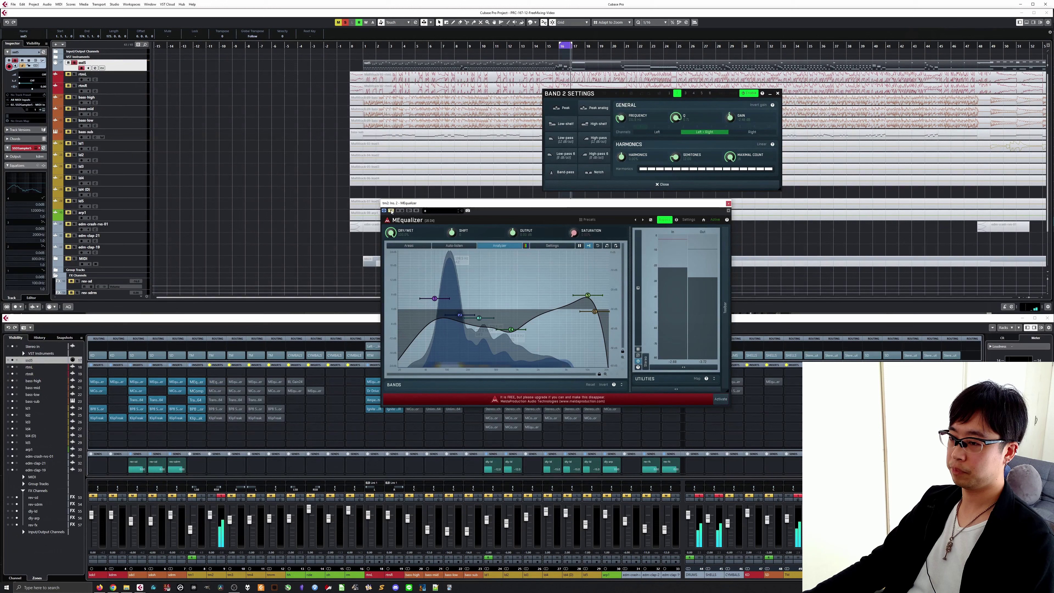
pyautogui.click(392, 210)
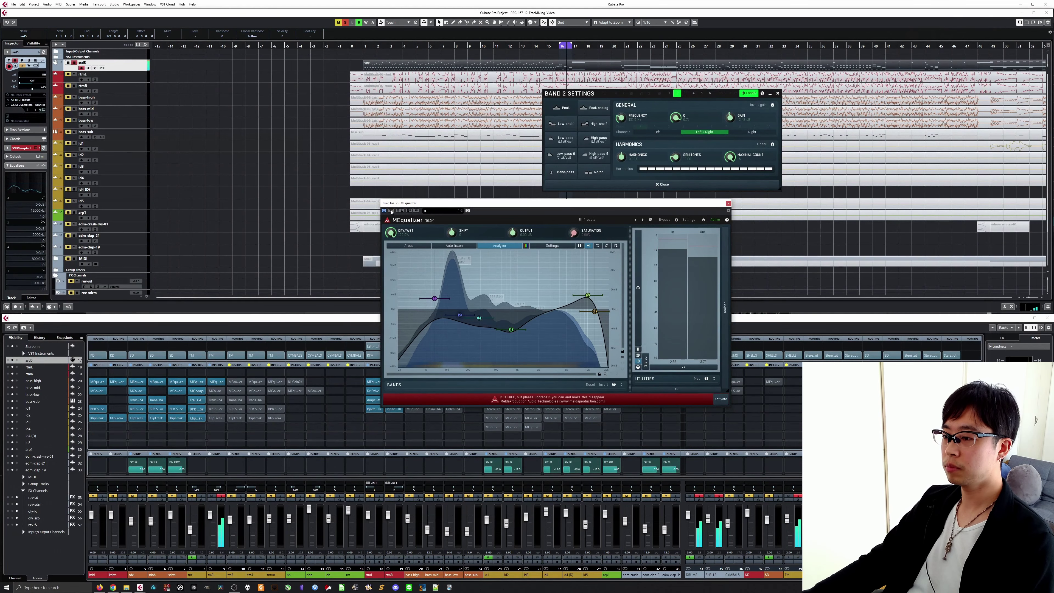
# Activate the second tom channel's MCompressor insert, compare it bypassed and active during playback, and close it.
pyautogui.click(212, 392)
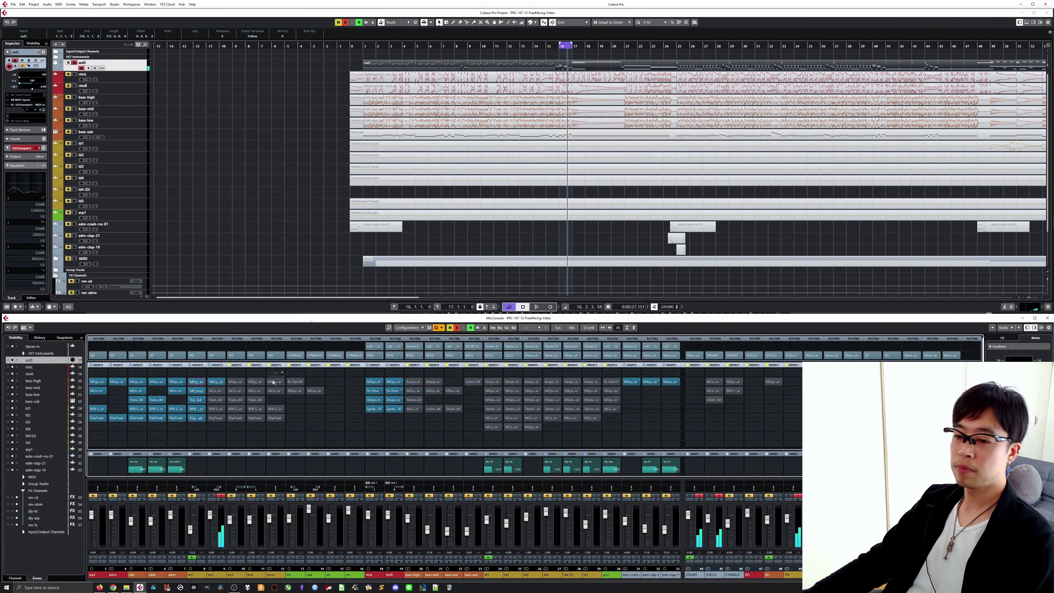
pyautogui.click(216, 391)
pyautogui.press('space')
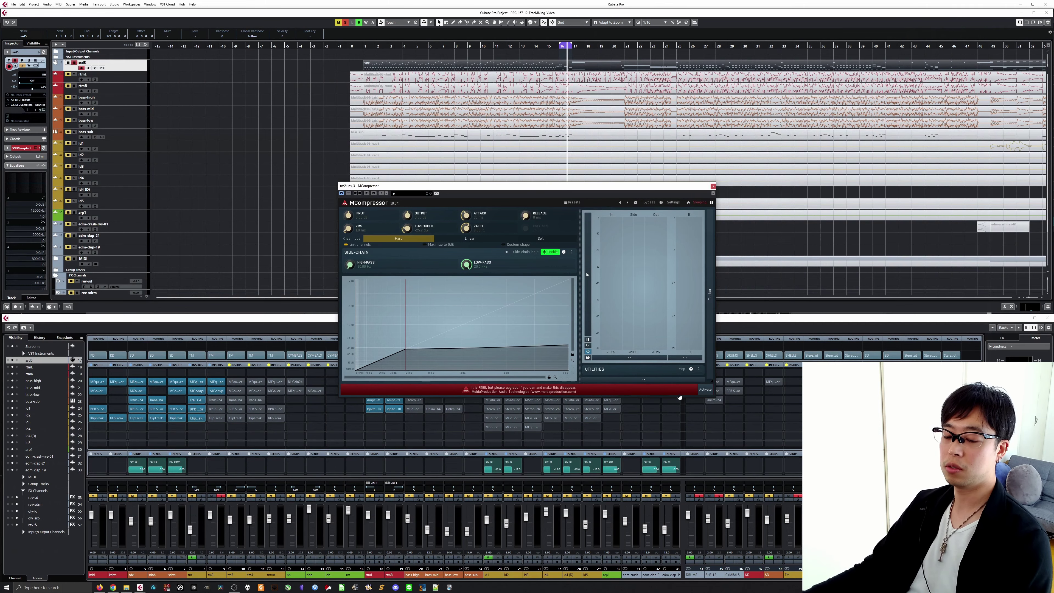
pyautogui.press('space')
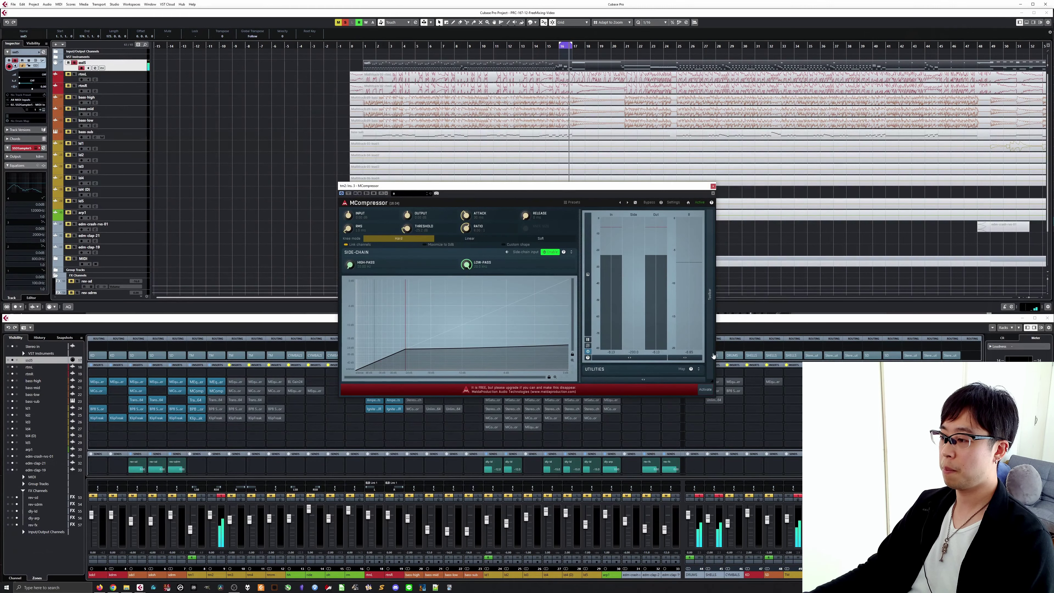
pyautogui.click(348, 194)
pyautogui.click(349, 193)
pyautogui.click(712, 186)
# Activate the second tom channel's Transpire insert and raise its BPB Saturator's Tape saturation to 63.
pyautogui.click(216, 400)
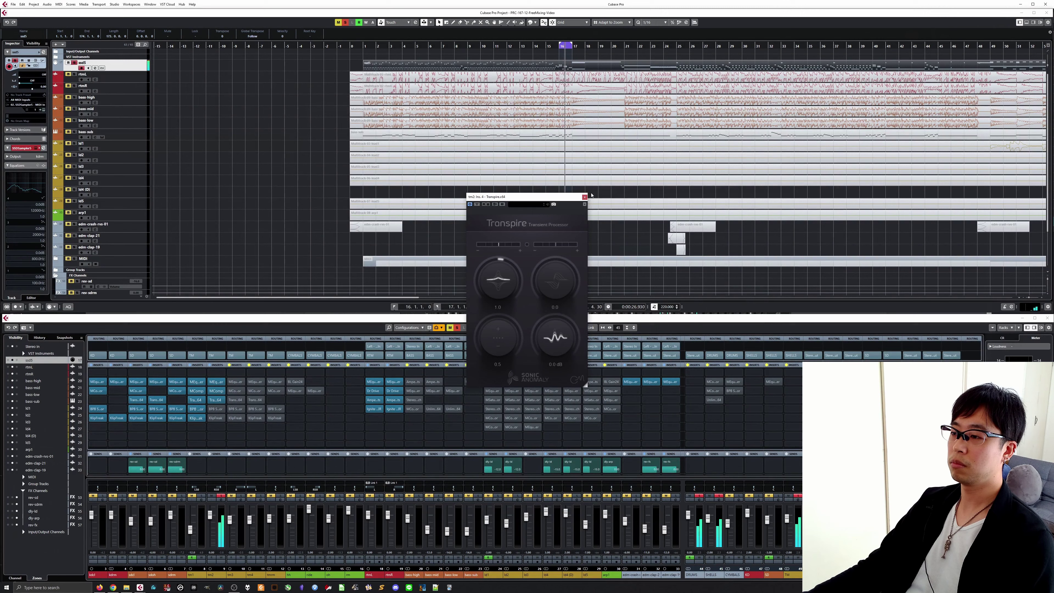
pyautogui.click(215, 400)
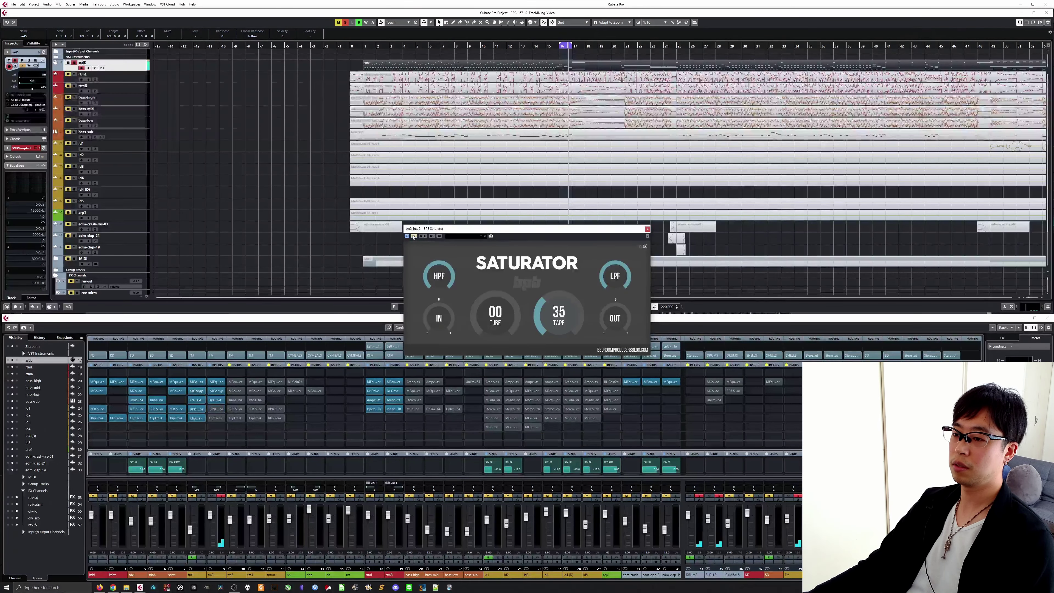
pyautogui.moveTo(558, 315); pyautogui.dragTo(558, 297)
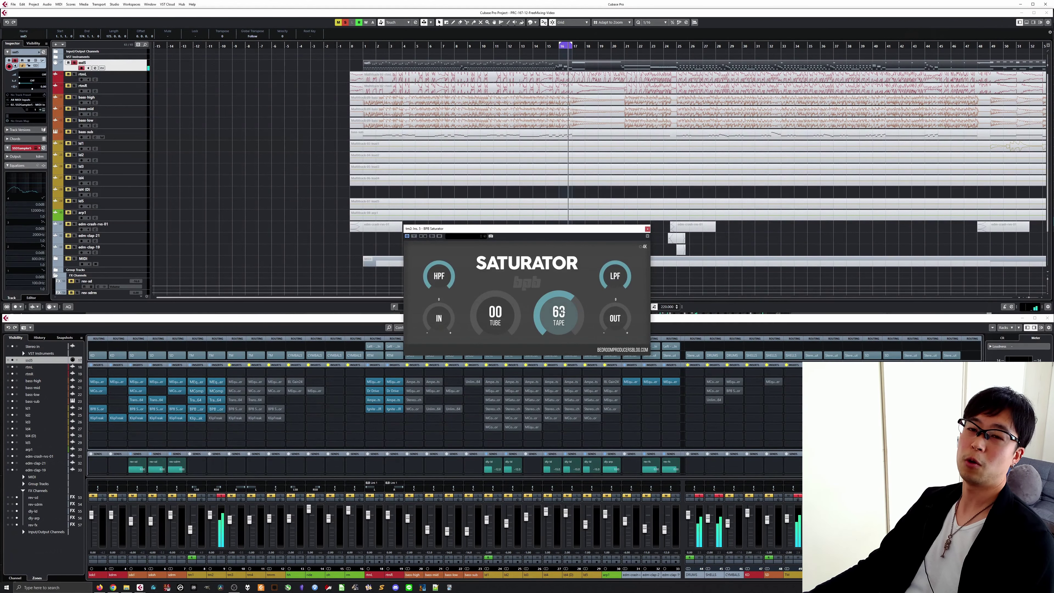
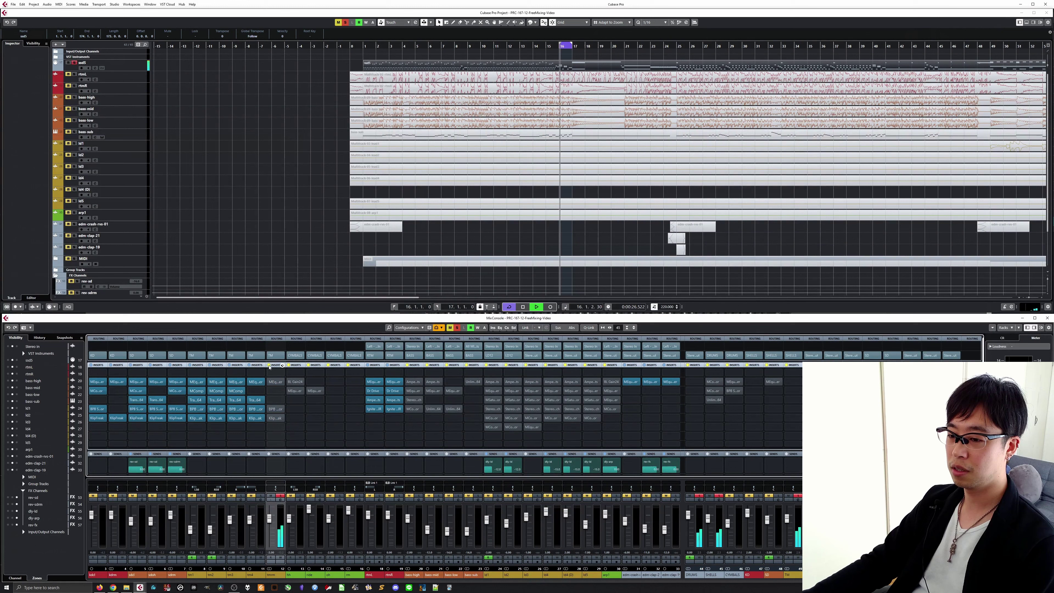
# Play the soloed channel beside the toms without its inserts, lift the insert bypass, and stop playback.
pyautogui.press('space')
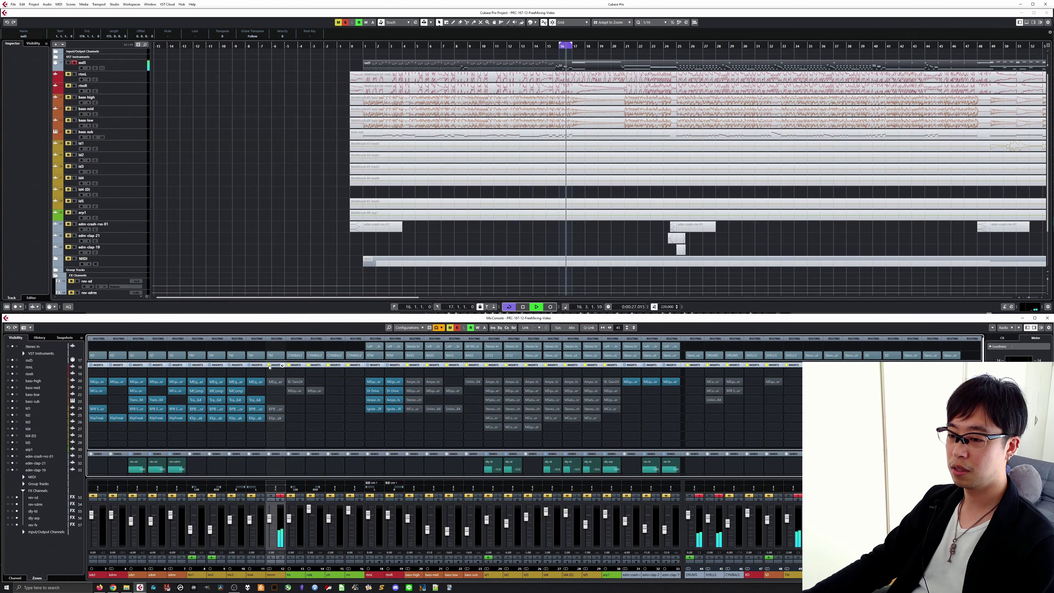
pyautogui.click(269, 365)
pyautogui.press('space')
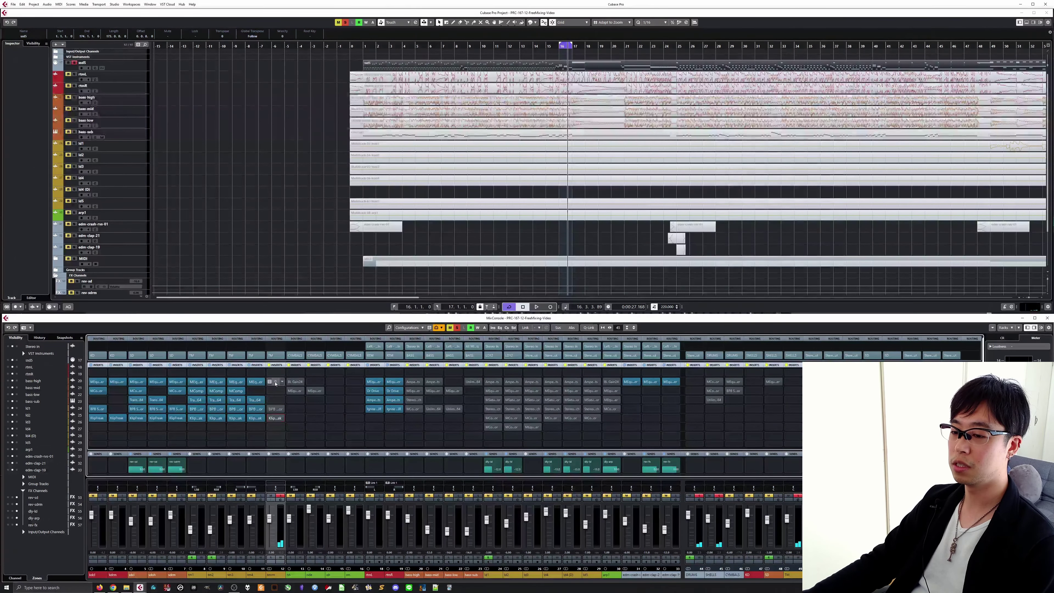
# Open the soloed channel's MEqualizer, activate it, and compare it bypassed and active during playback.
pyautogui.click(273, 382)
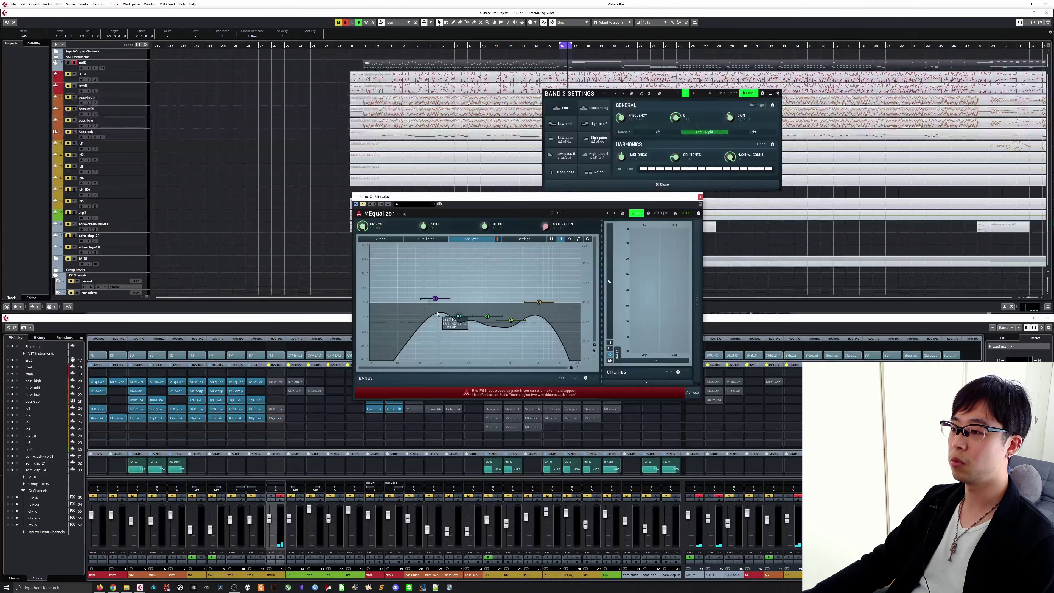
pyautogui.click(363, 204)
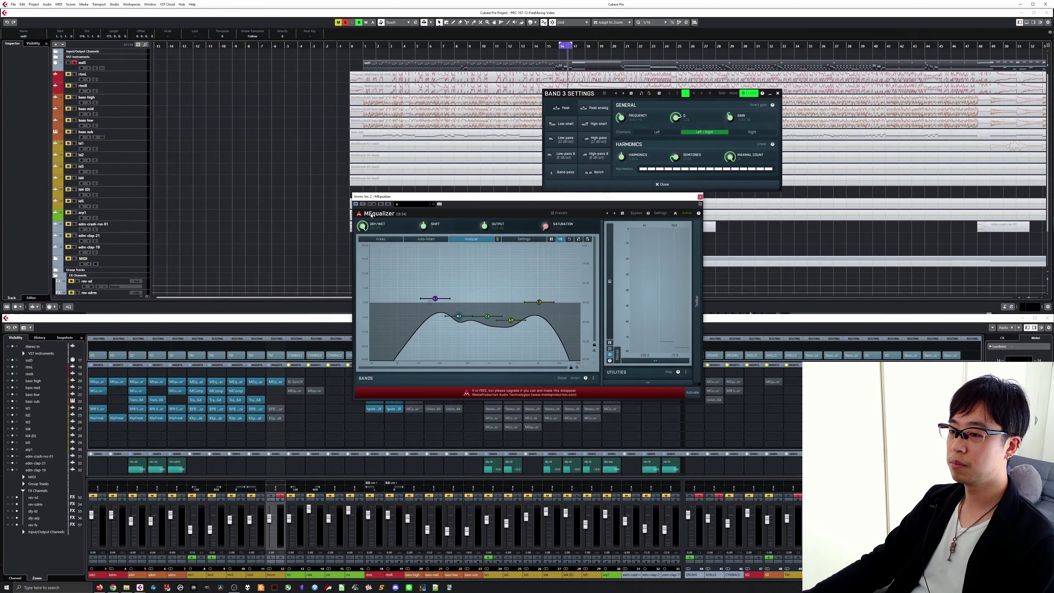
pyautogui.press('space')
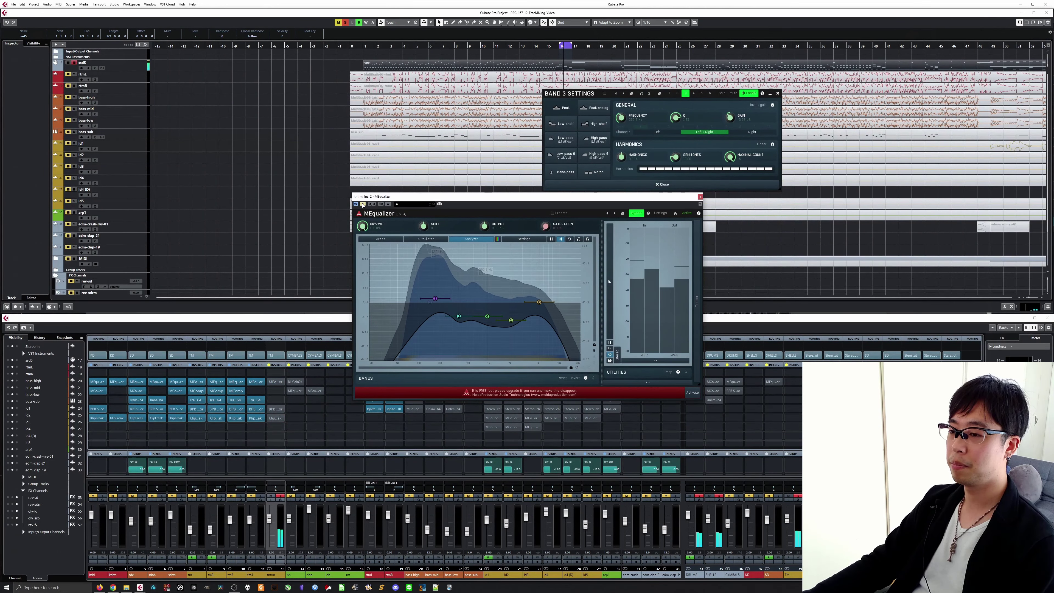
pyautogui.click(363, 204)
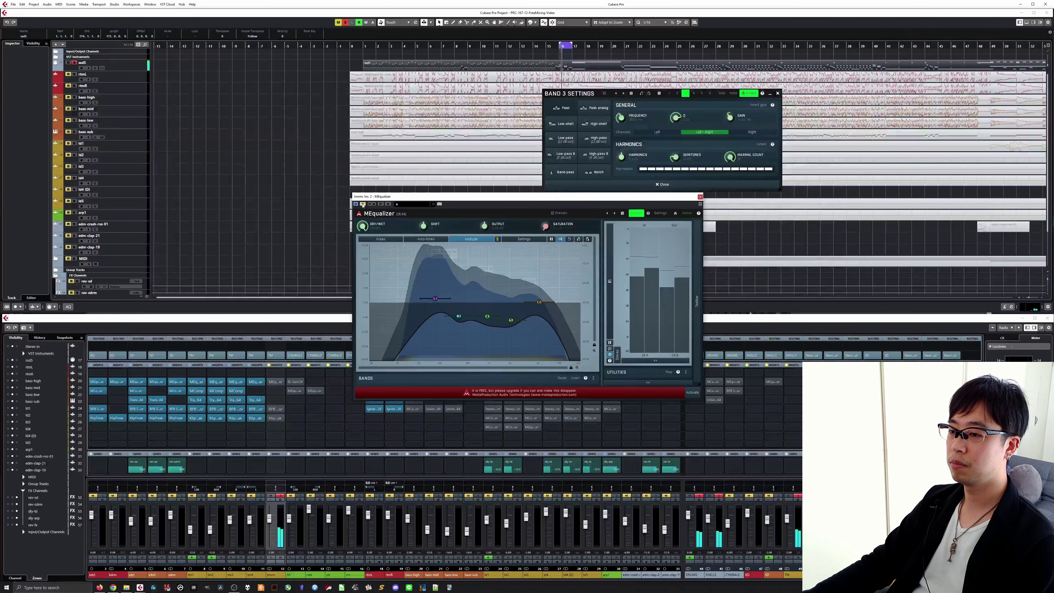
pyautogui.click(362, 204)
# Disable bands 1, 3, 4, 5 and 6 of the soloed channel's MEqualizer.
pyautogui.doubleClick(434, 298)
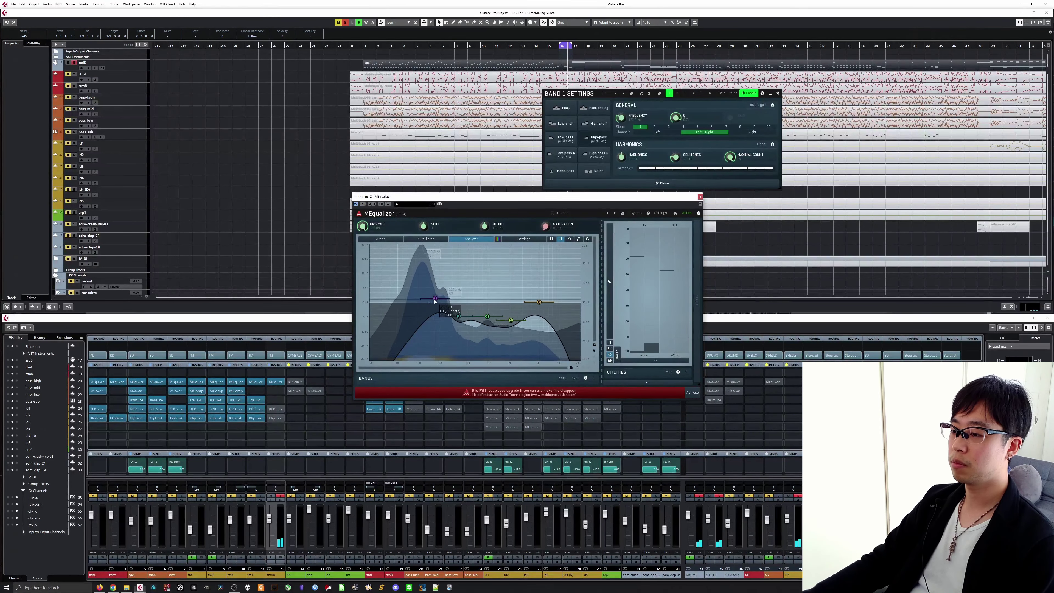
pyautogui.doubleClick(457, 317)
pyautogui.doubleClick(487, 317)
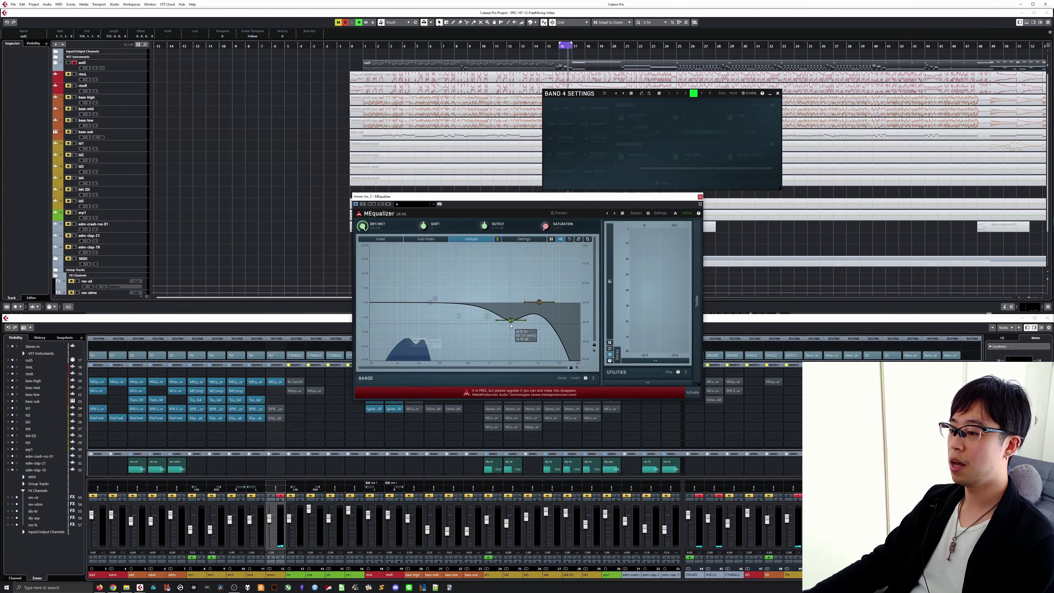
pyautogui.click(511, 320)
pyautogui.doubleClick(511, 320)
pyautogui.click(538, 302)
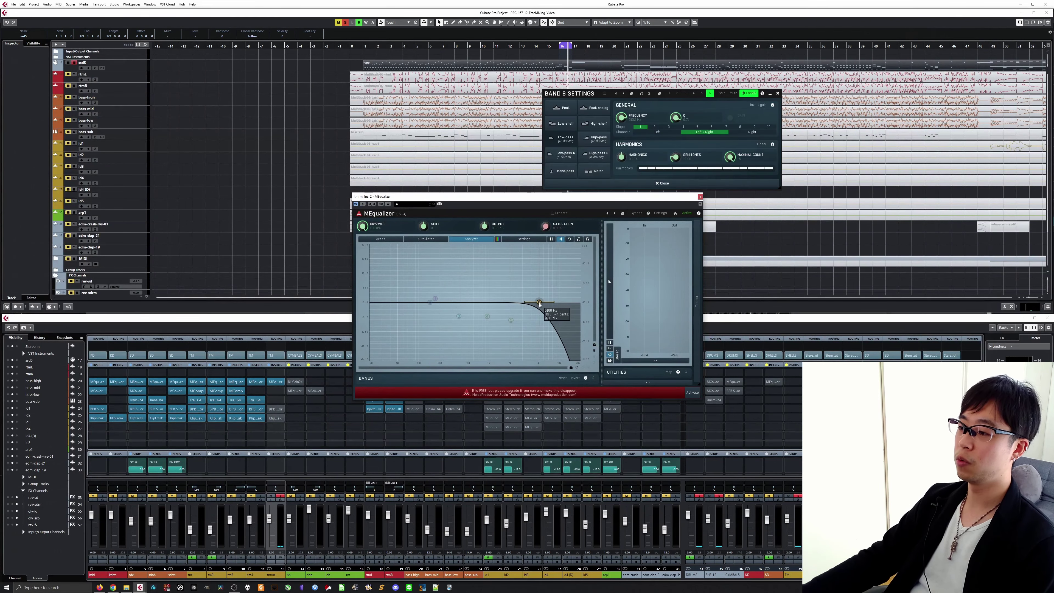
pyautogui.doubleClick(538, 302)
# Compare MEqualizer's band 6 low-pass disabled and enabled during playback, leaving the band enabled.
pyautogui.press('space')
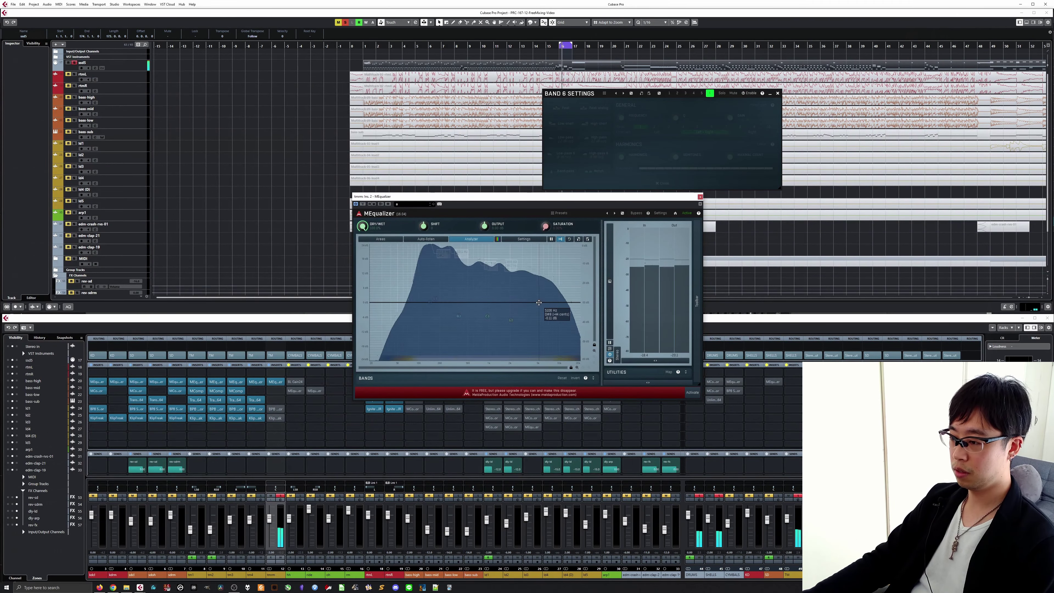
pyautogui.doubleClick(539, 302)
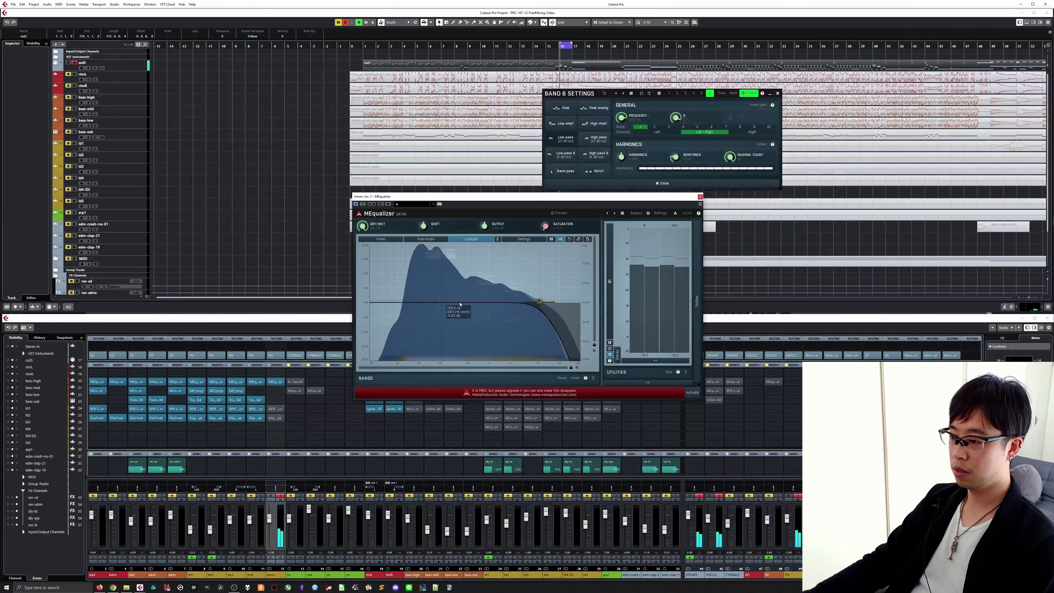
pyautogui.doubleClick(539, 302)
pyautogui.doubleClick(539, 302)
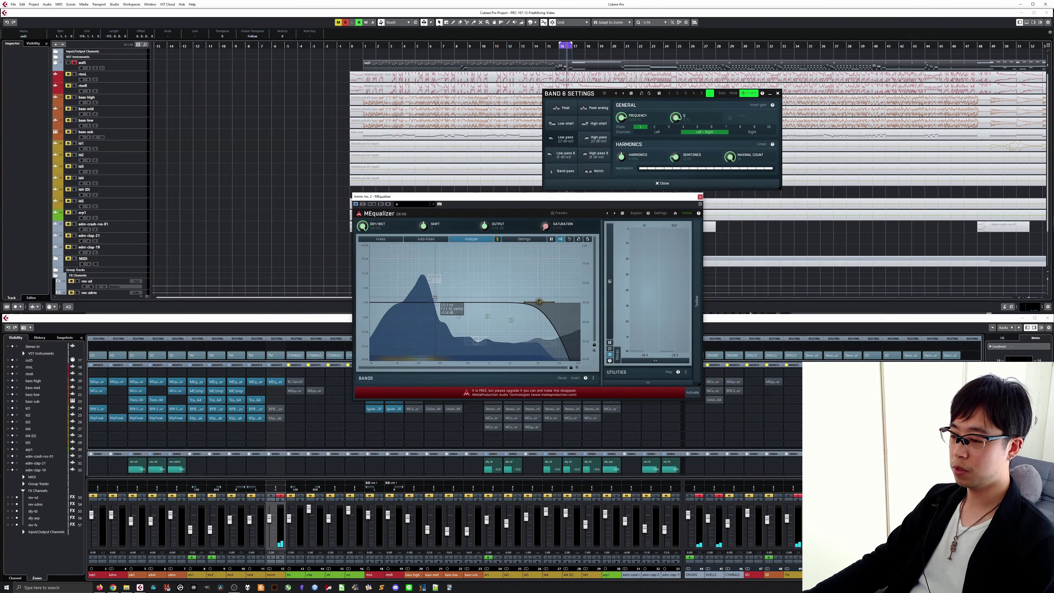
# Re-enable MEqualizer's band 1 high-pass and listen to the channel with it.
pyautogui.press('space')
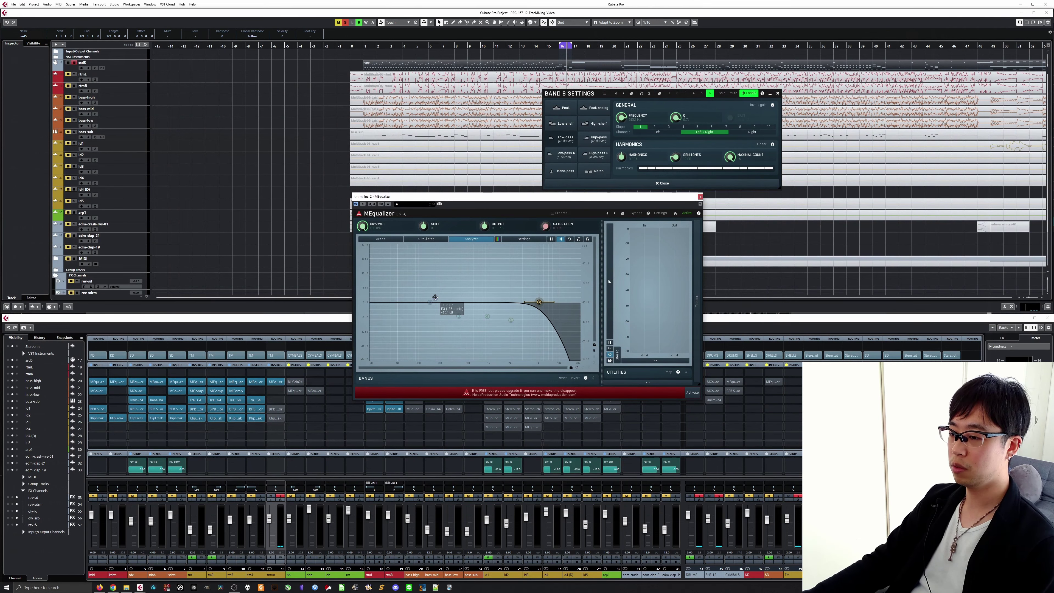
pyautogui.doubleClick(435, 298)
pyautogui.press('space')
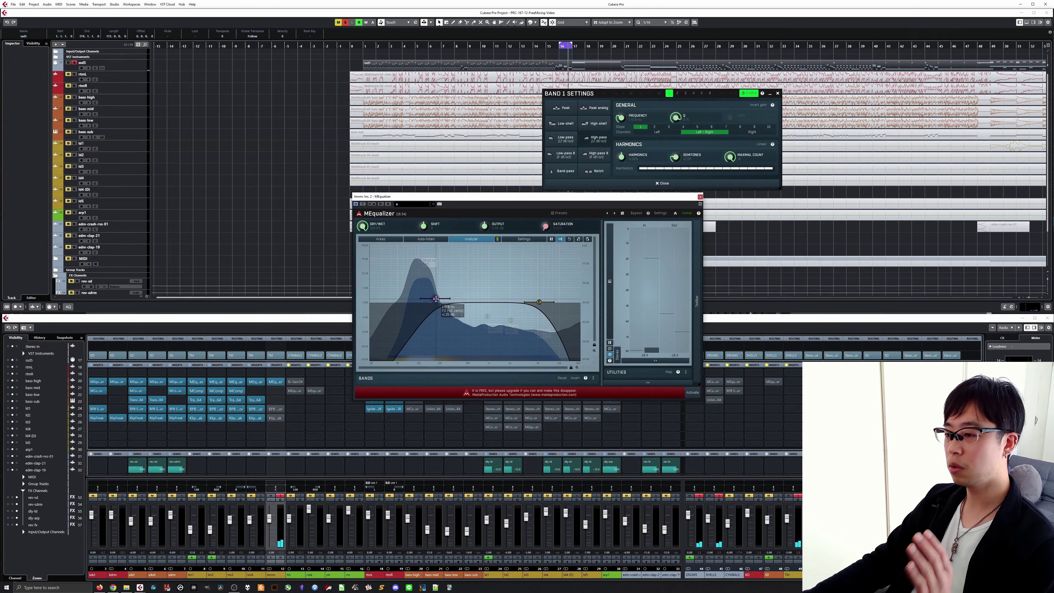
pyautogui.press('space')
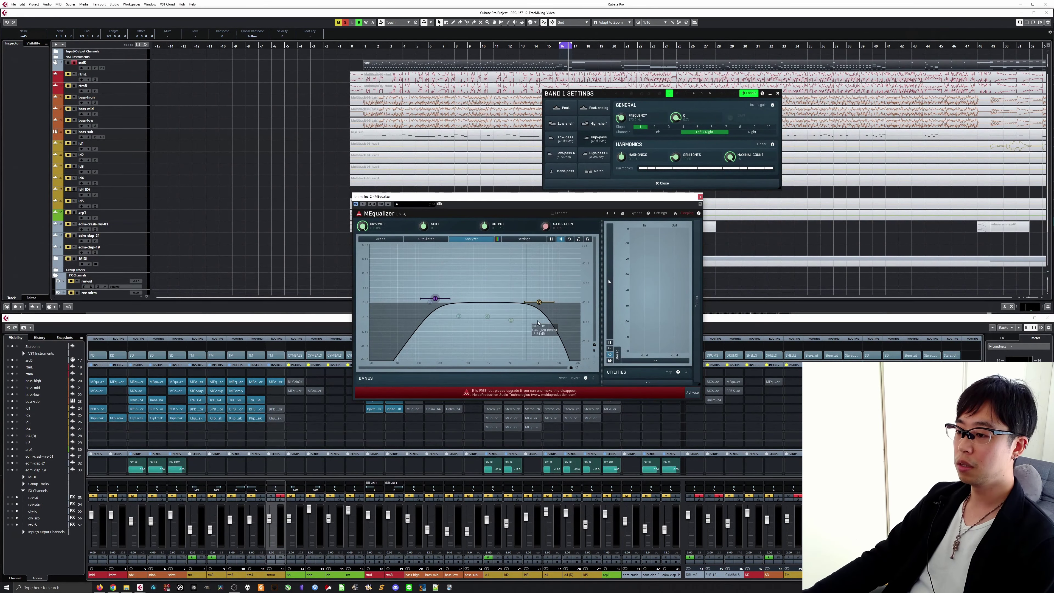
# Compare MEqualizer's band 5 enabled and disabled during playback, leaving the band enabled.
pyautogui.click(511, 319)
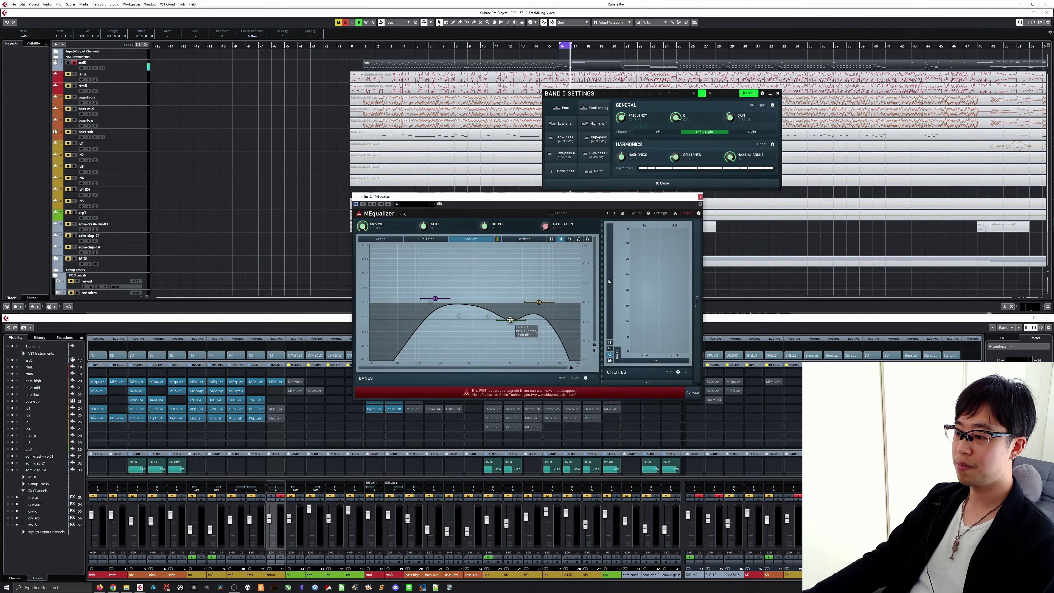
pyautogui.press('space')
pyautogui.doubleClick(511, 319)
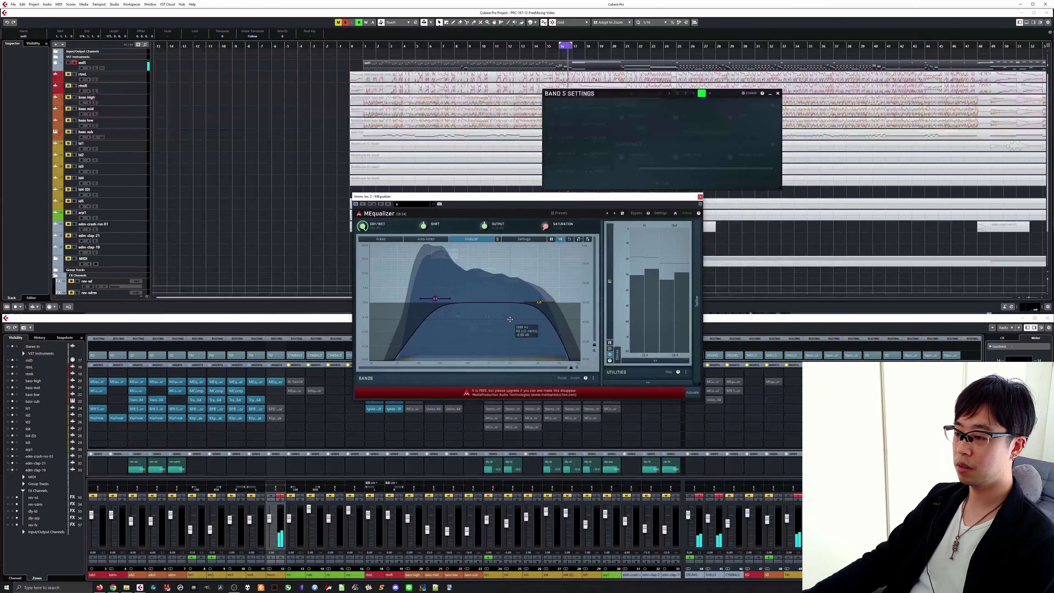
pyautogui.doubleClick(510, 319)
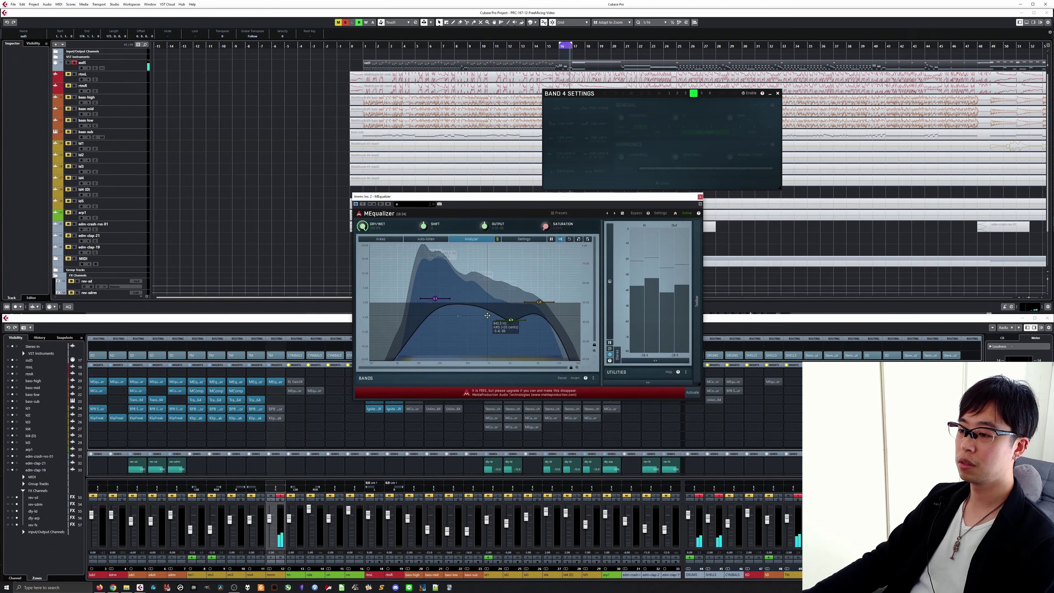
# Re-enable bands 4 and 3 of MEqualizer and close the equalizer.
pyautogui.doubleClick(487, 316)
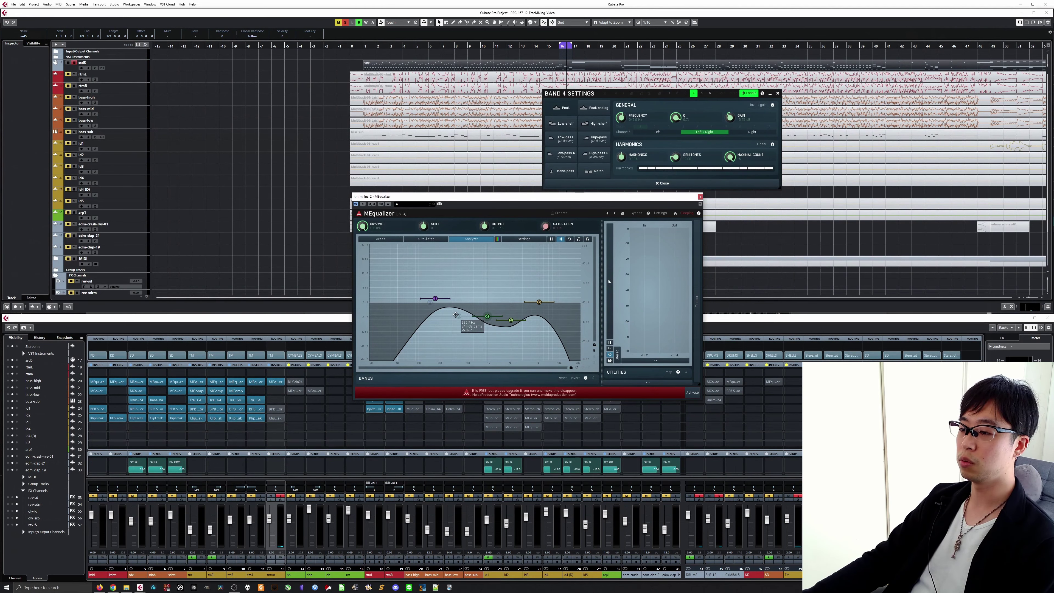
pyautogui.moveTo(455, 315); pyautogui.dragTo(460, 316)
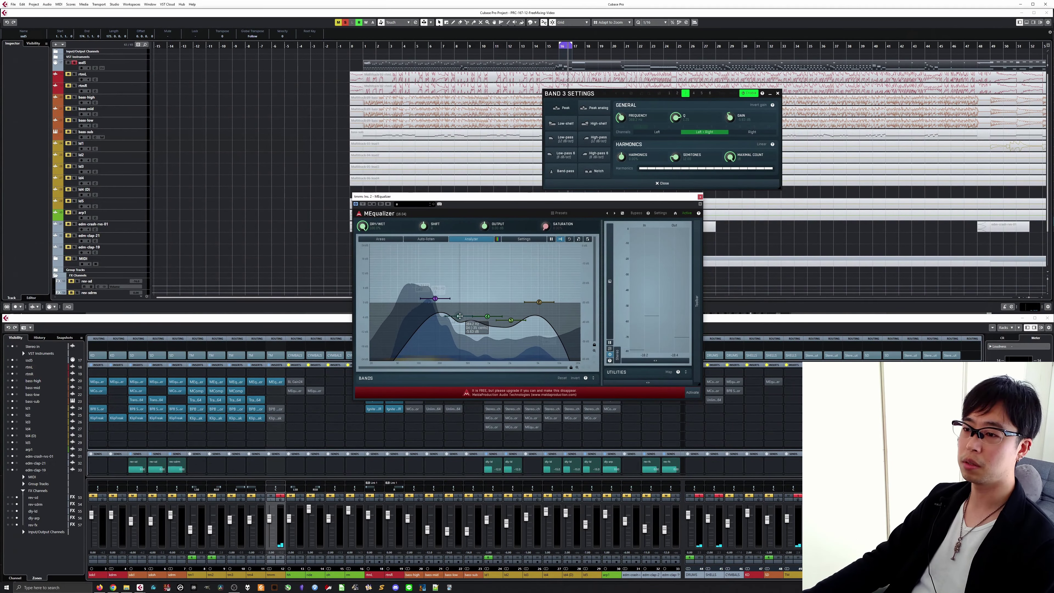
pyautogui.click(700, 196)
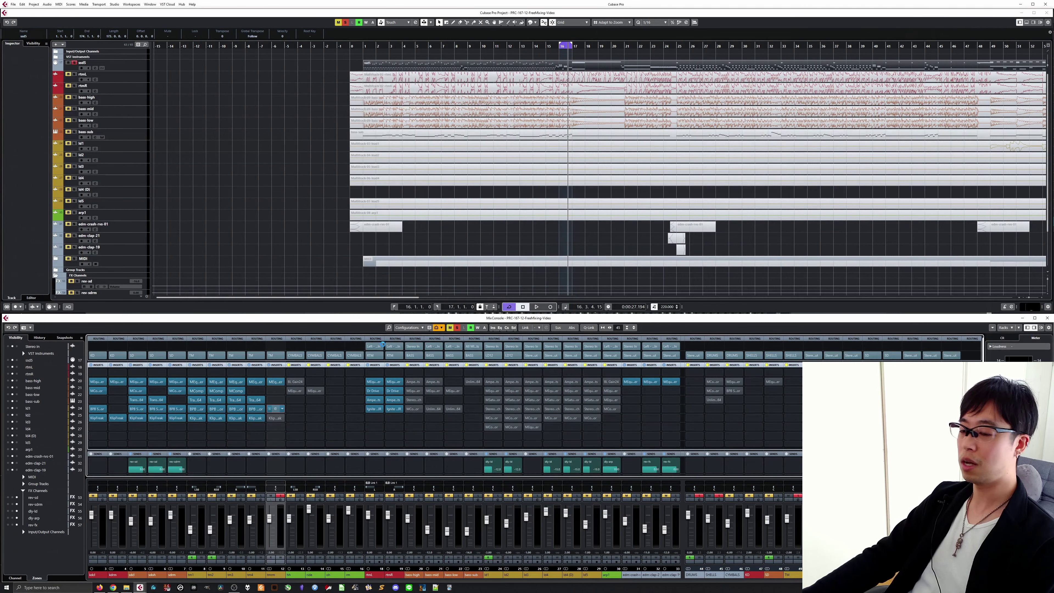
# Activate the soloed channel's BPB Saturator insert, compare it bypassed and active during playback, and close it.
pyautogui.click(275, 409)
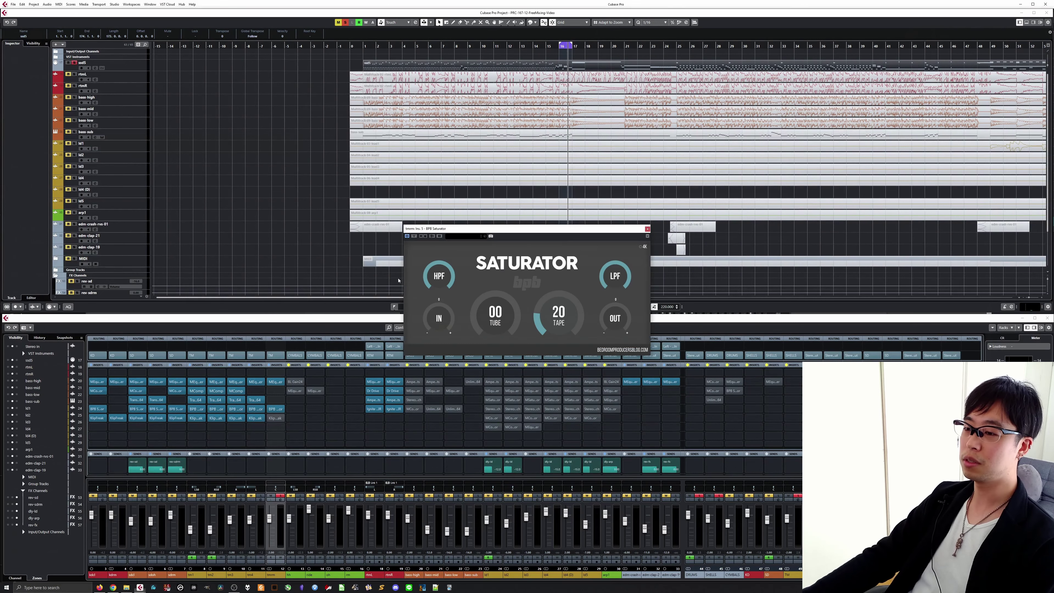
pyautogui.click(414, 236)
pyautogui.press('space')
pyautogui.click(414, 236)
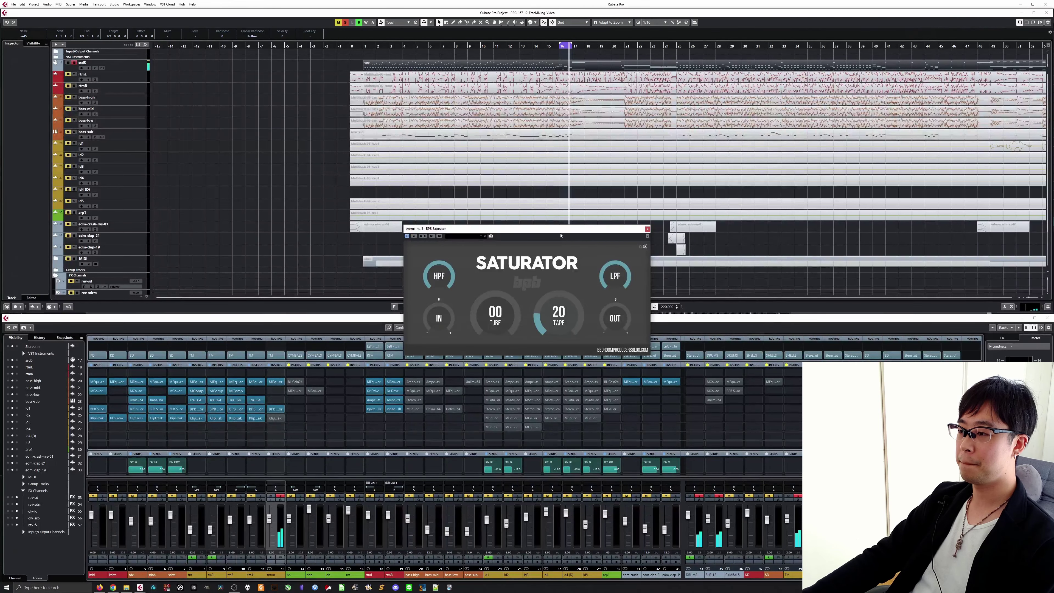
pyautogui.click(647, 229)
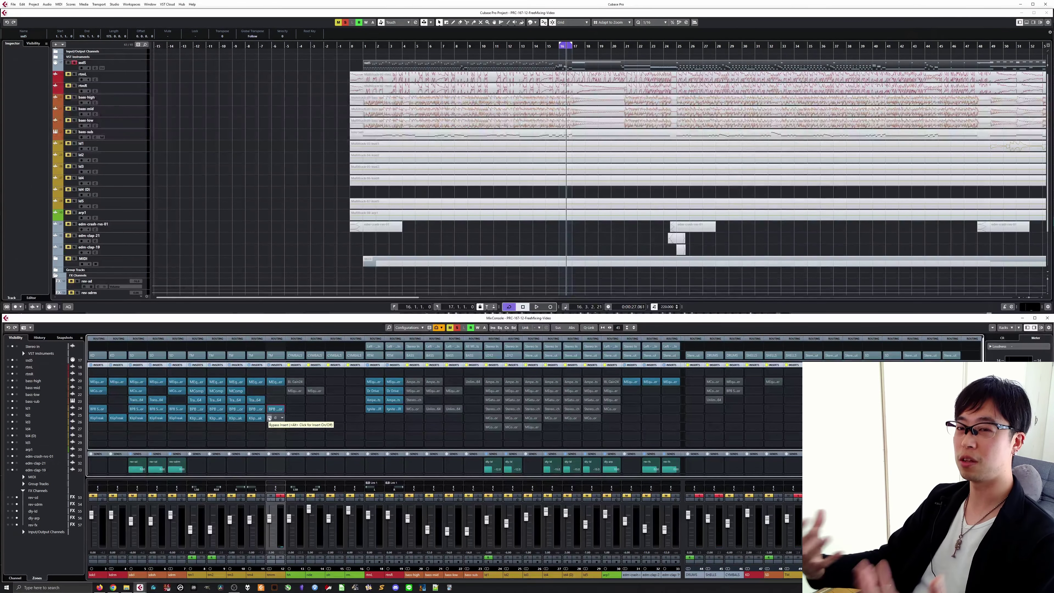
# Activate the soloed channel's KlipFreak clipper insert, compare it bypassed and active during playback, and close it.
pyautogui.click(269, 419)
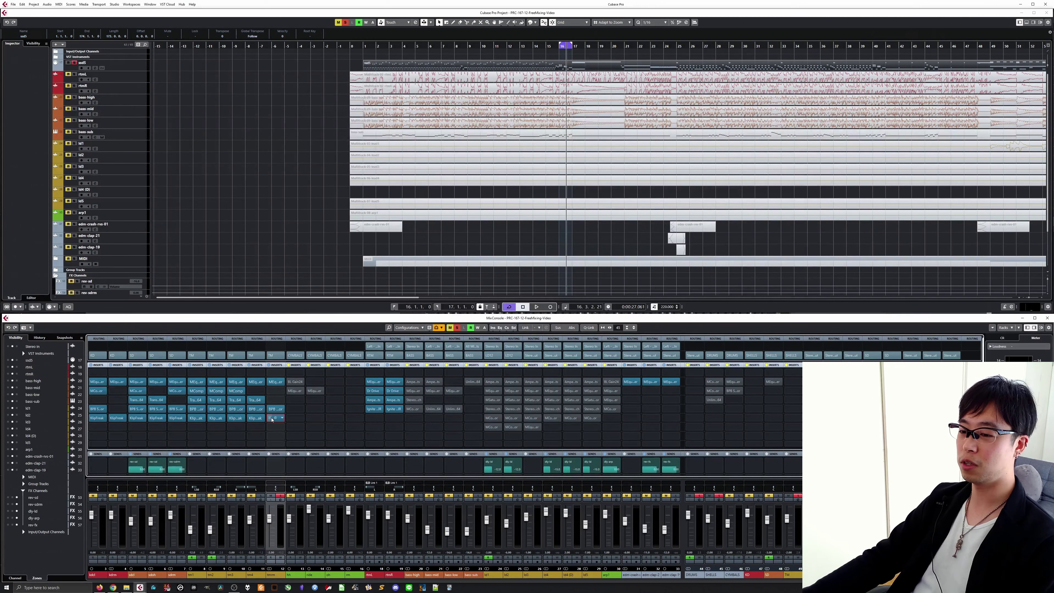
pyautogui.click(275, 418)
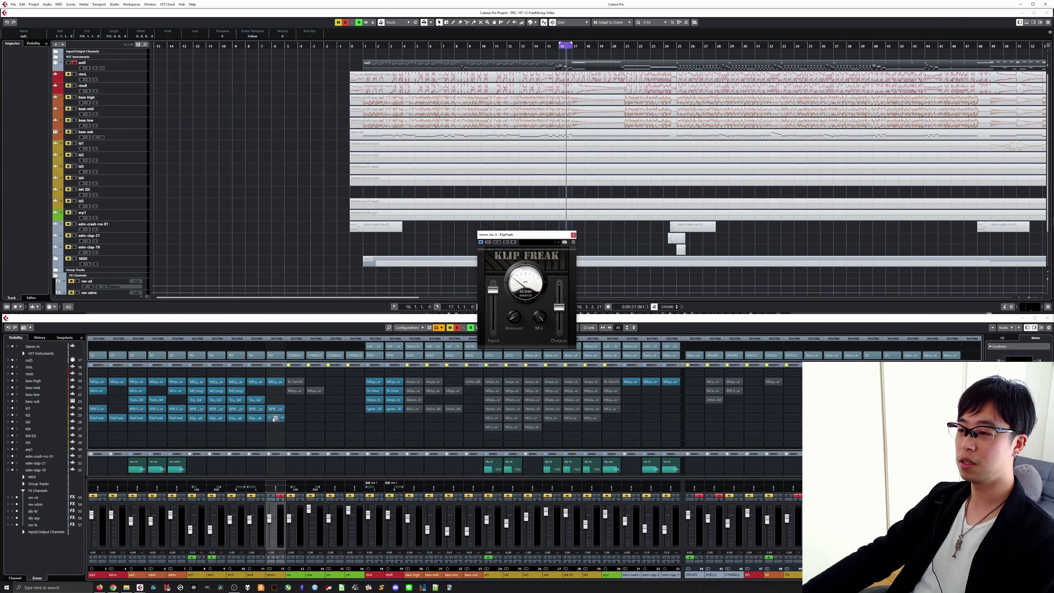
pyautogui.click(487, 242)
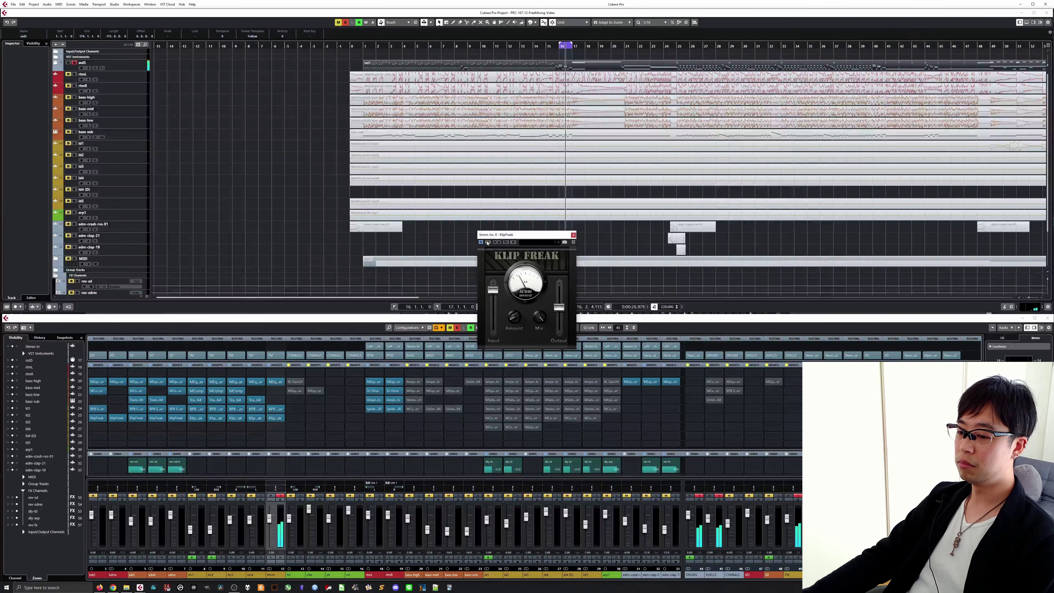
pyautogui.click(487, 242)
pyautogui.click(487, 242)
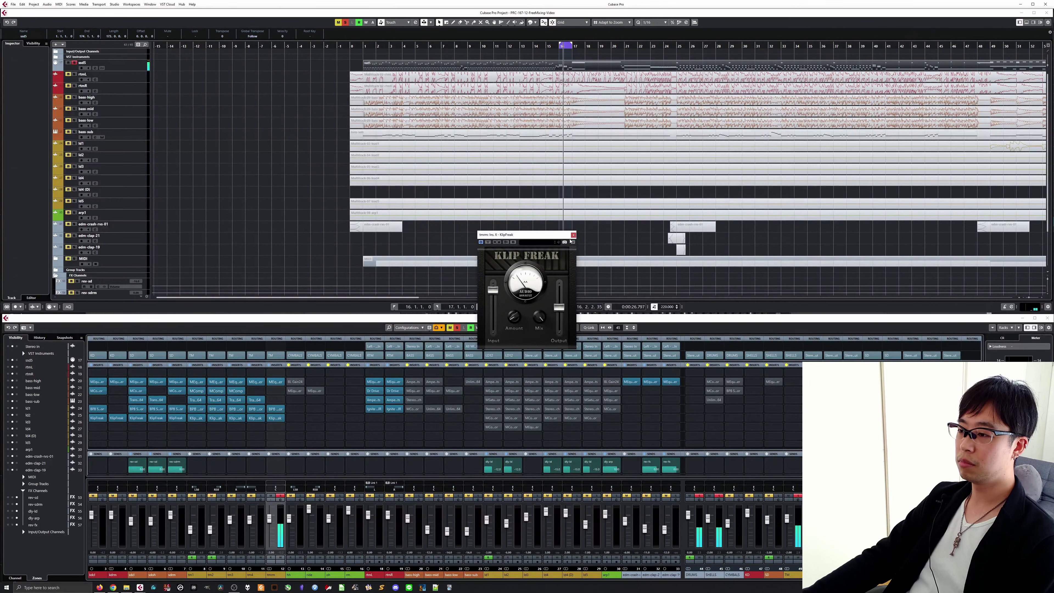
pyautogui.click(275, 418)
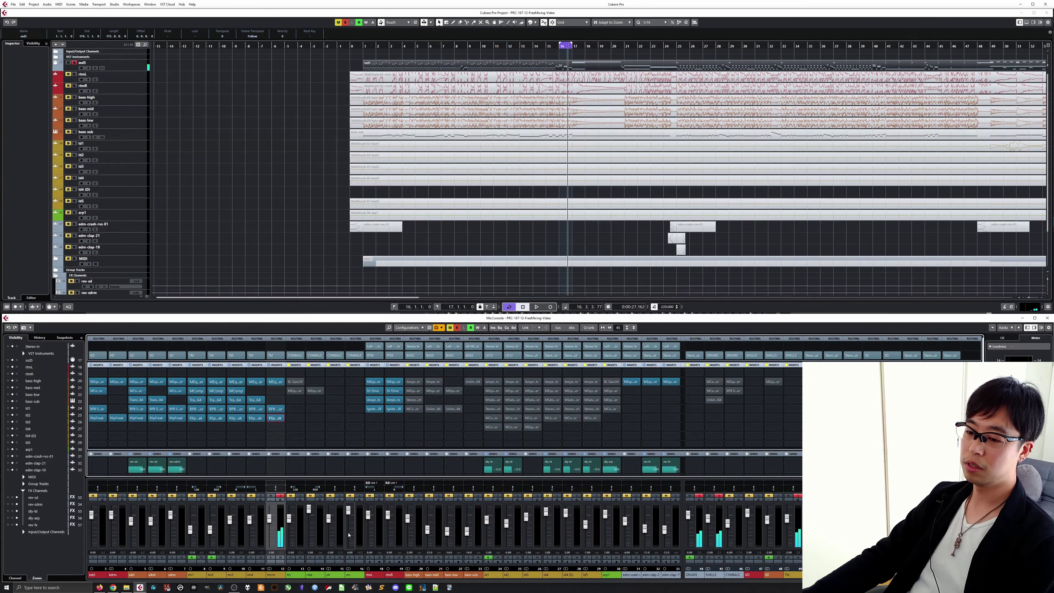
# Compare the soloed channel with its whole insert chain bypassed and active during playback, leaving the inserts active.
pyautogui.click(280, 496)
pyautogui.click(280, 496)
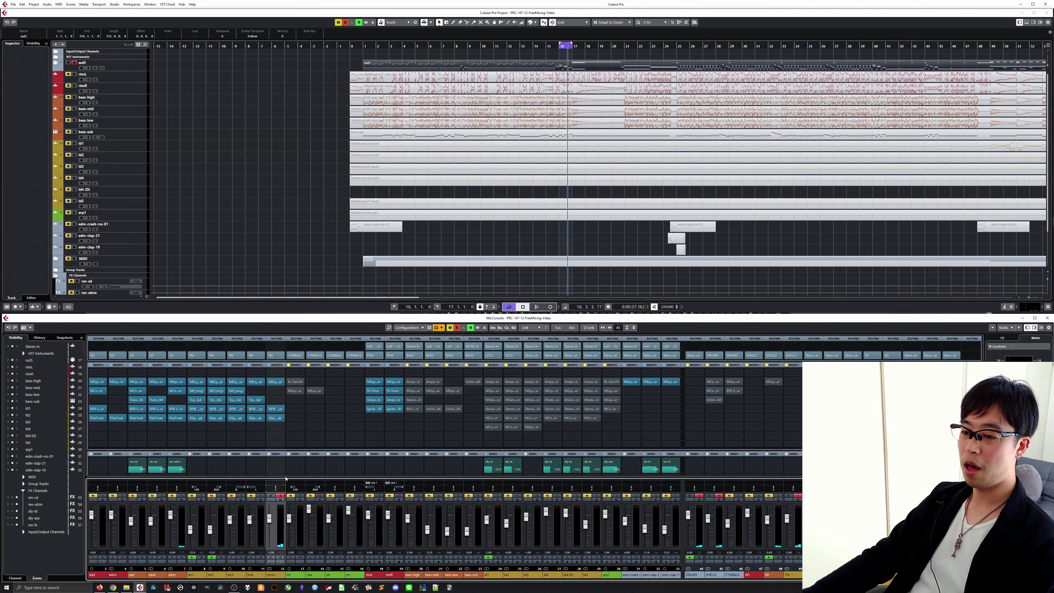
pyautogui.click(269, 365)
pyautogui.press('space')
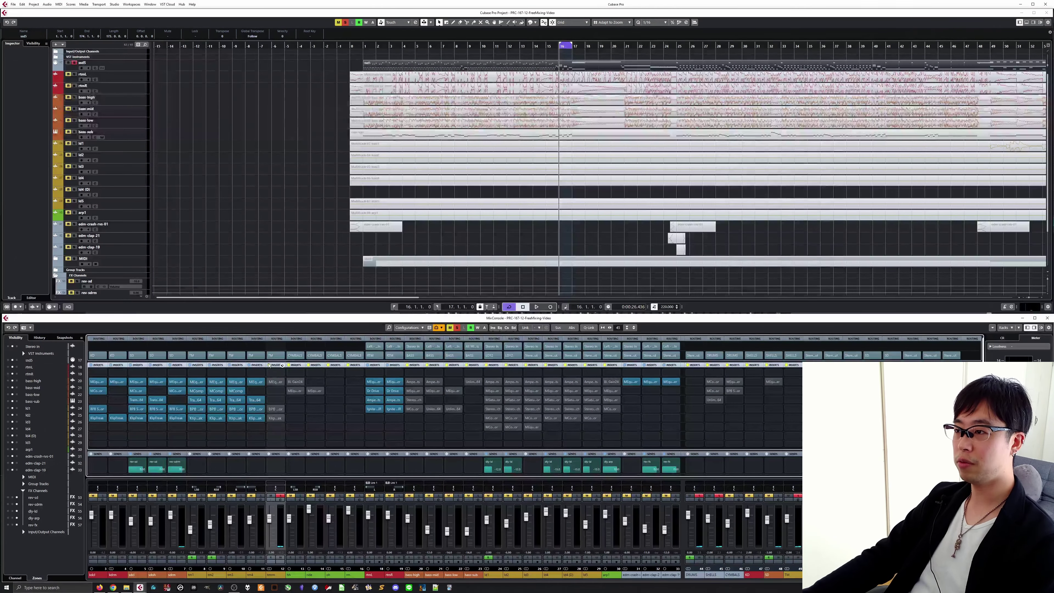
pyautogui.press('space')
pyautogui.click(269, 365)
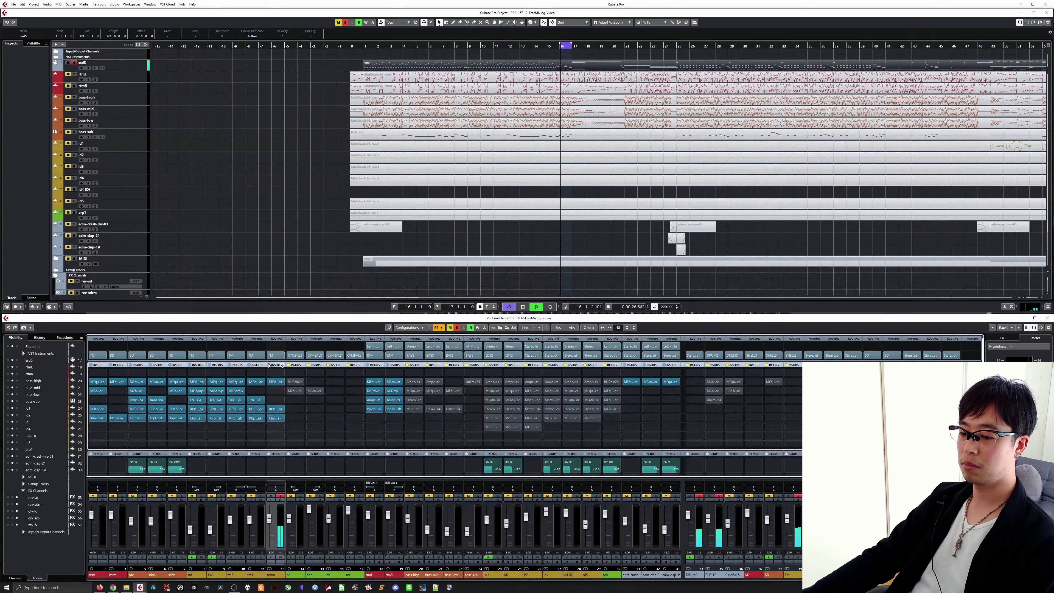
pyautogui.press('space')
# Select the tom channels through the current channel, solo them together, and start playback.
pyautogui.click(281, 496)
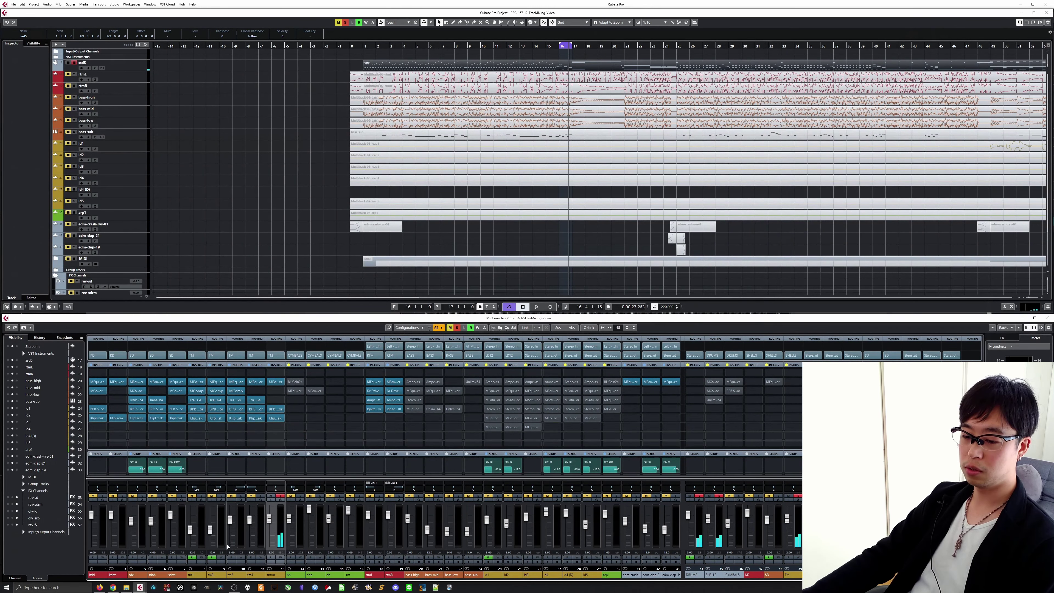
pyautogui.keyDown('shift'); pyautogui.click(278, 549); pyautogui.keyUp('shift')
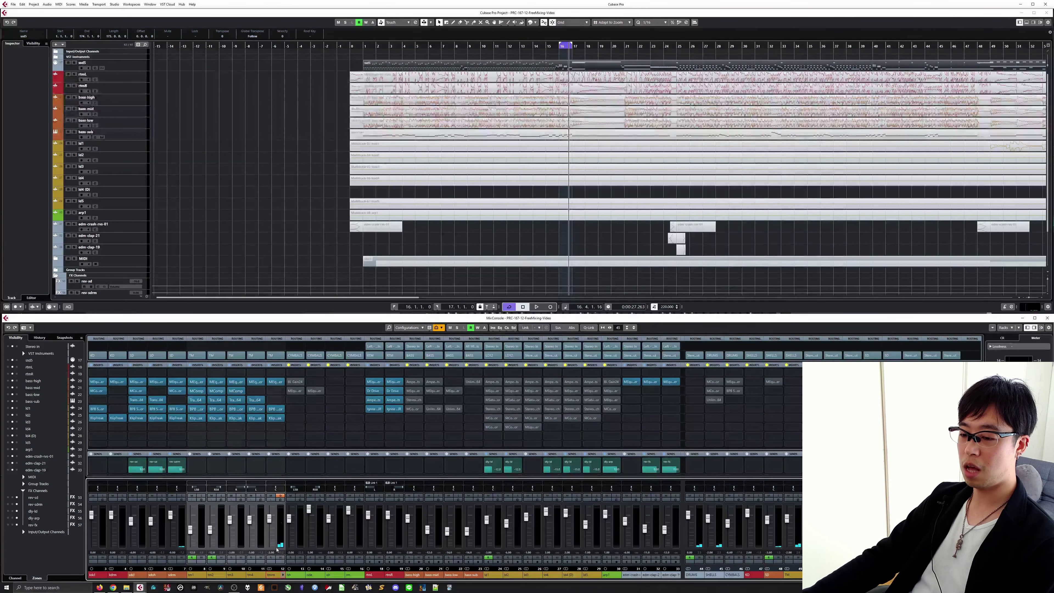
pyautogui.click(281, 496)
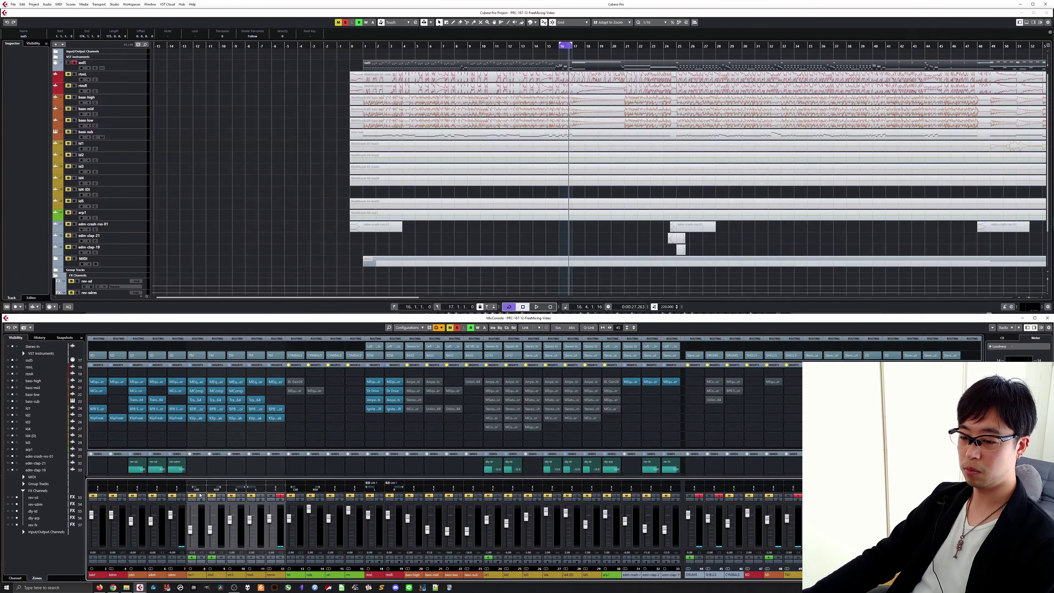
pyautogui.moveTo(200, 496); pyautogui.dragTo(233, 499)
pyautogui.press('space')
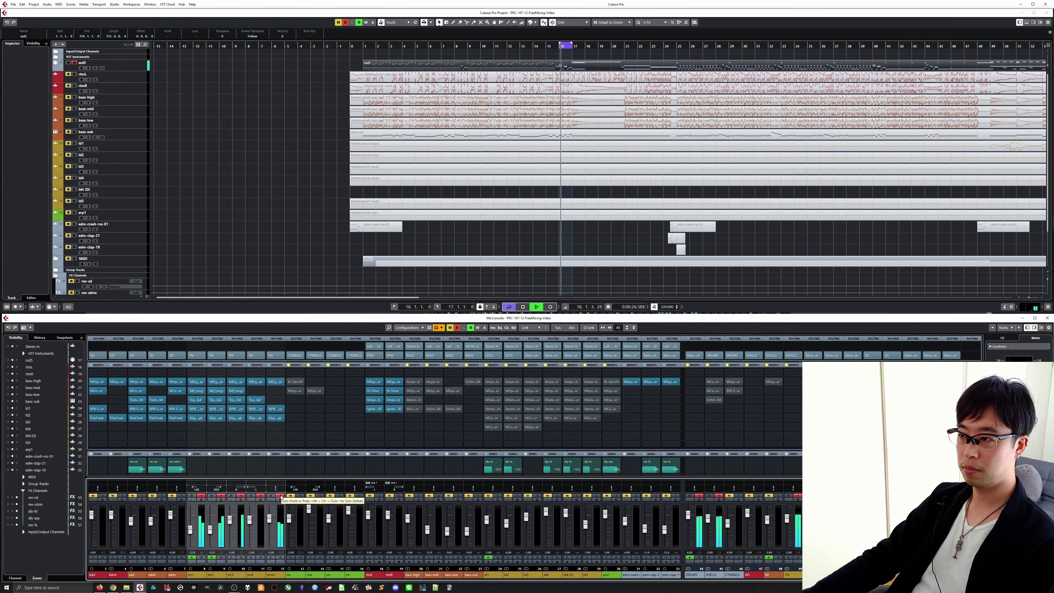
# Compare the soloed tom channels with and without the last channel, clear the solos, and select only that channel.
pyautogui.press('space')
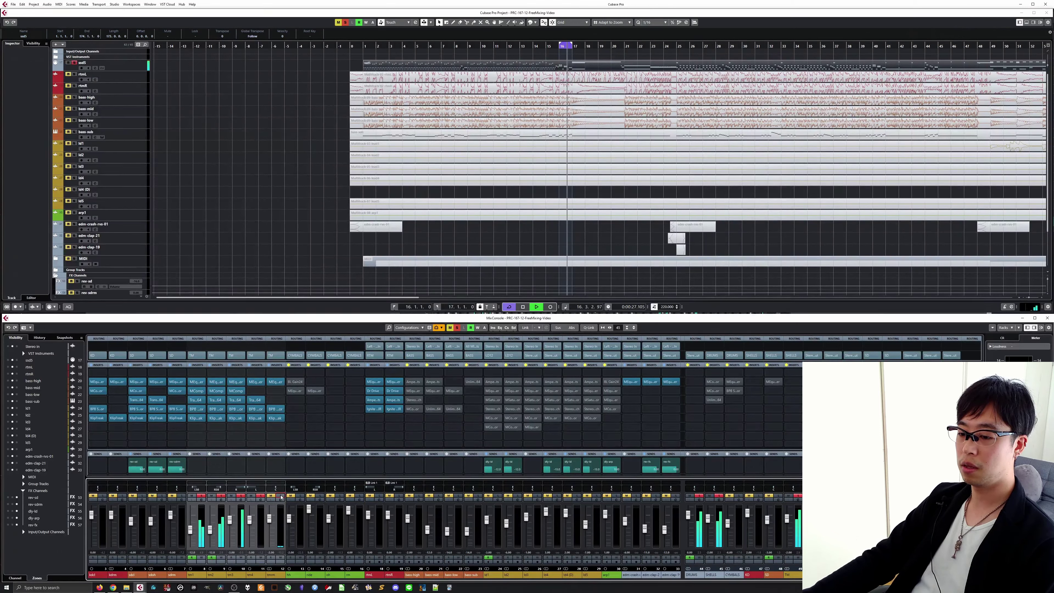
pyautogui.press('space')
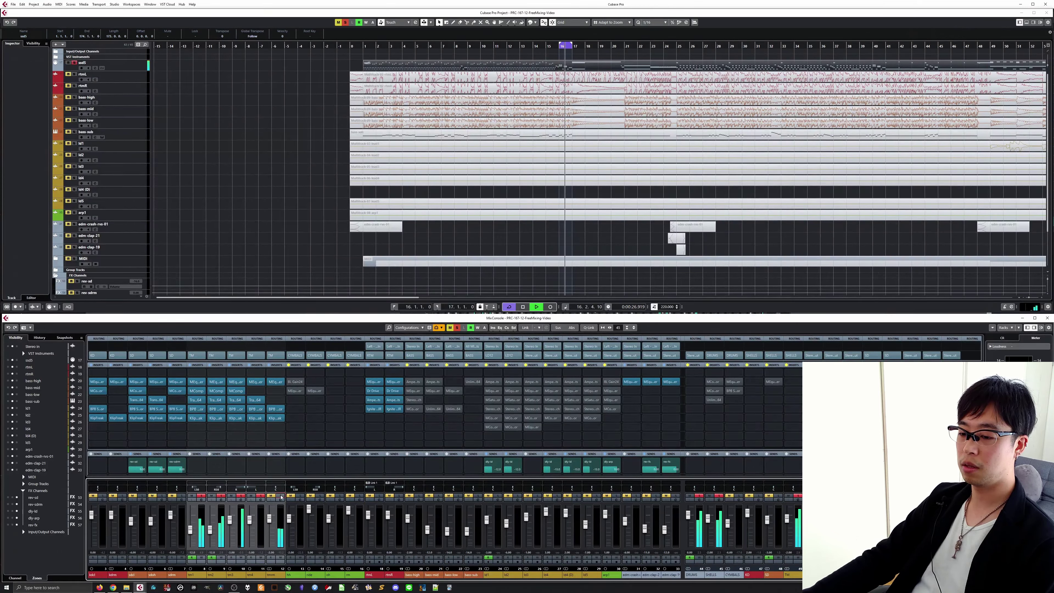
pyautogui.press('space')
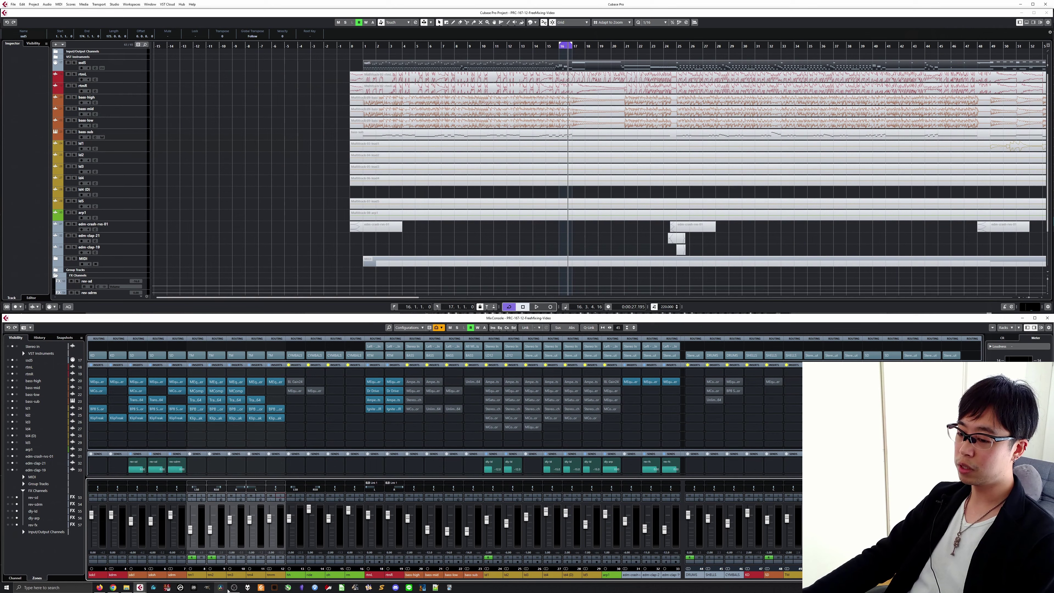
pyautogui.click(280, 497)
pyautogui.click(272, 575)
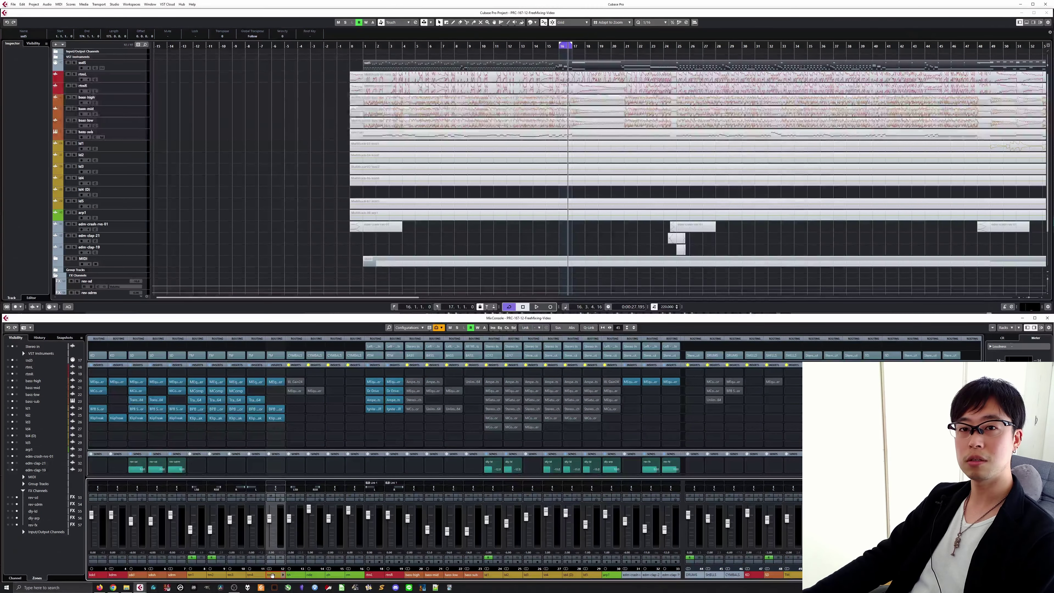